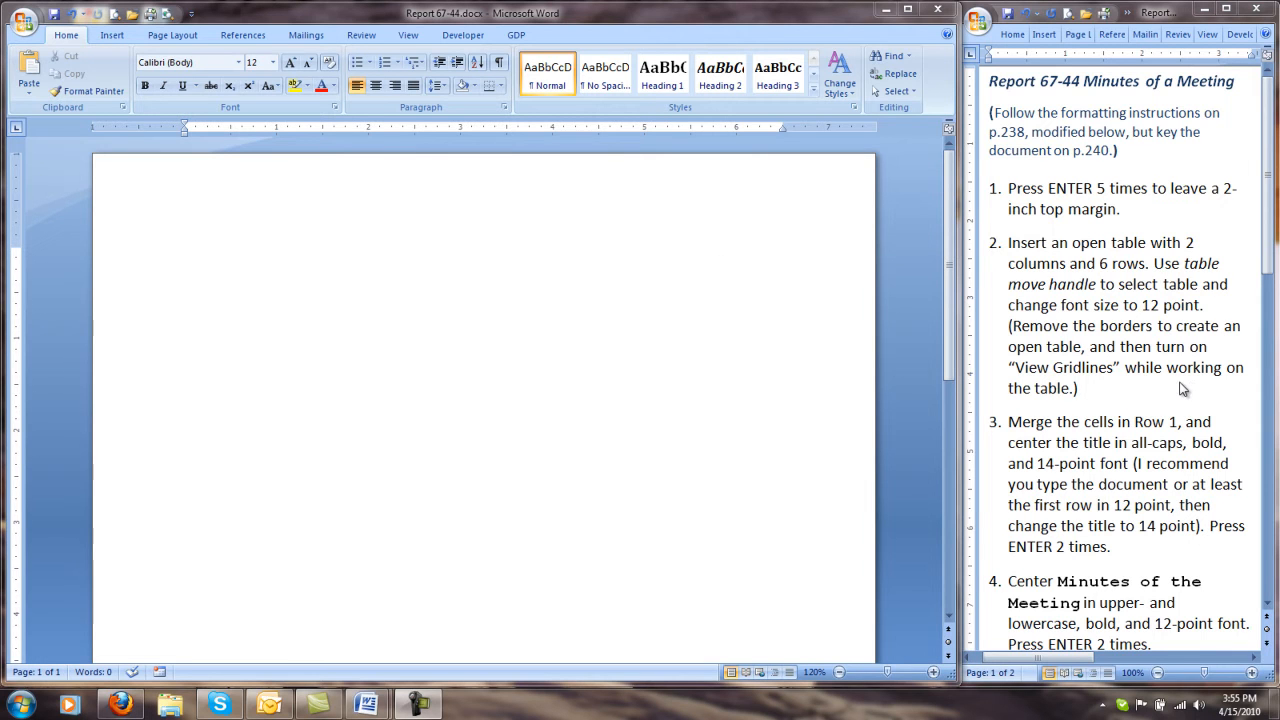
Step: Show the formatting marks and insert five blank lines at the start of the document to leave a 2-inch top margin
click(567, 188)
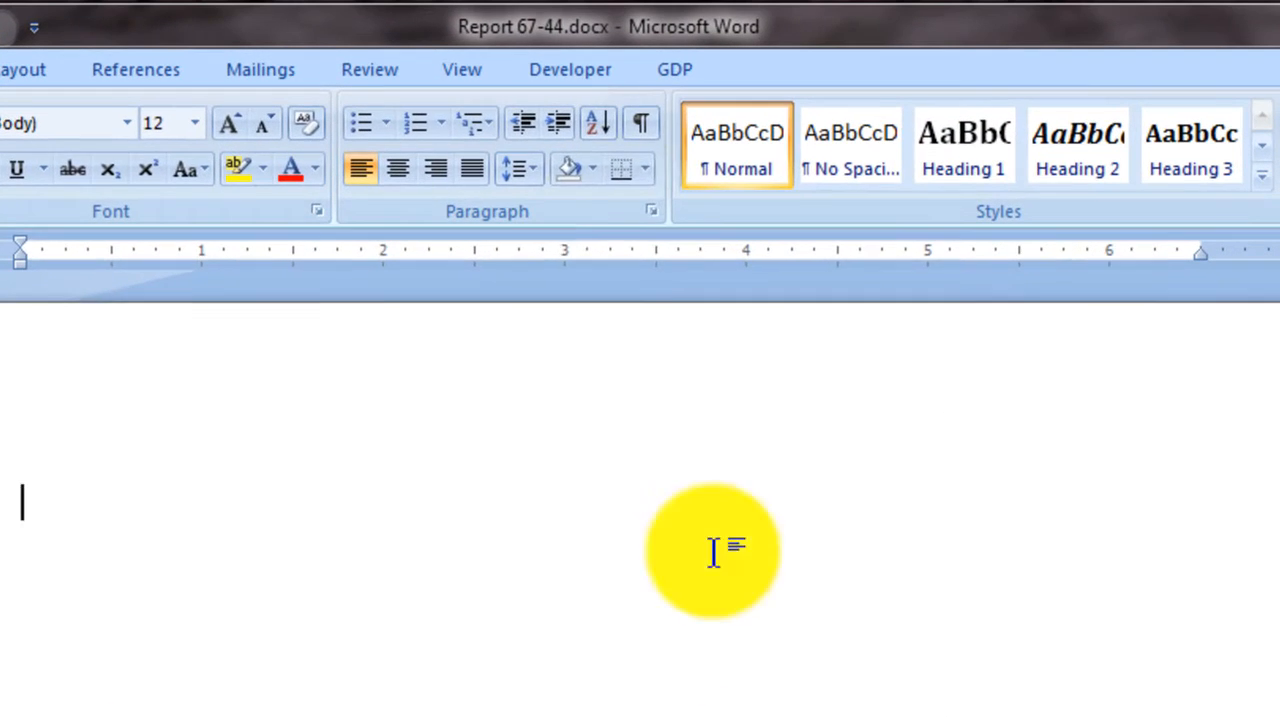
click(644, 122)
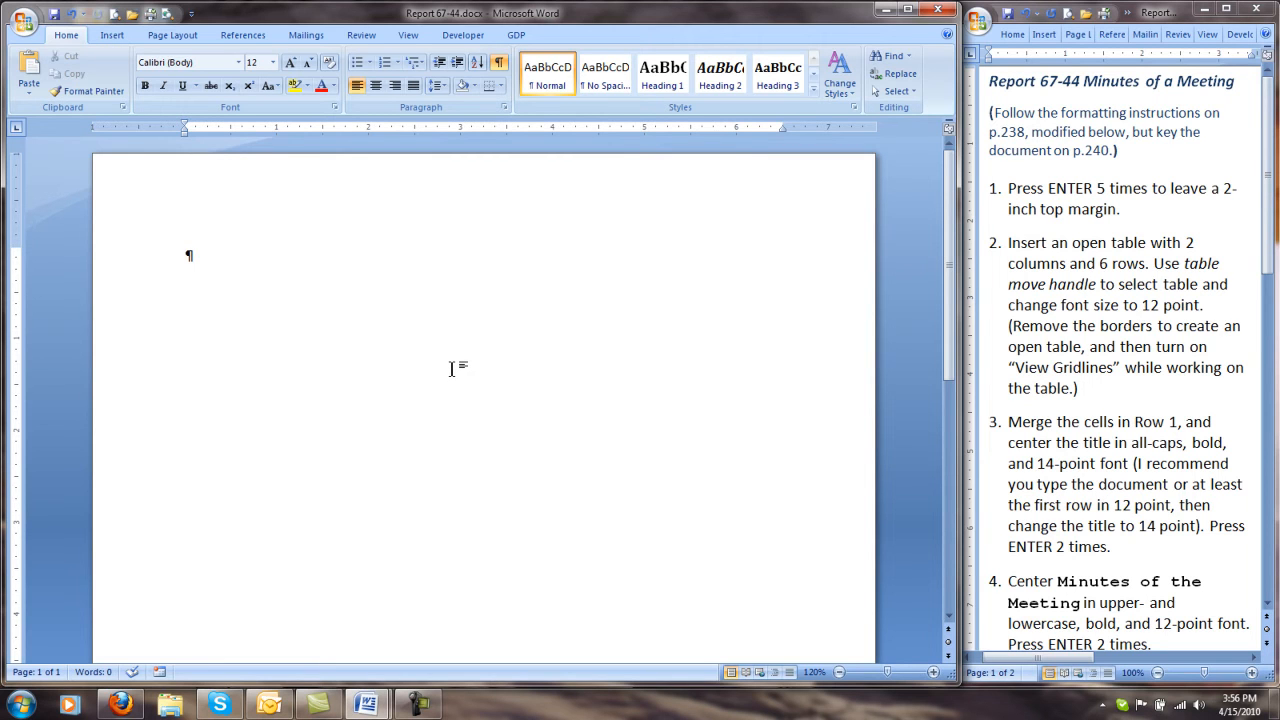
key(Return)
key(Return)
key(Return)
key(Return)
key(Return)
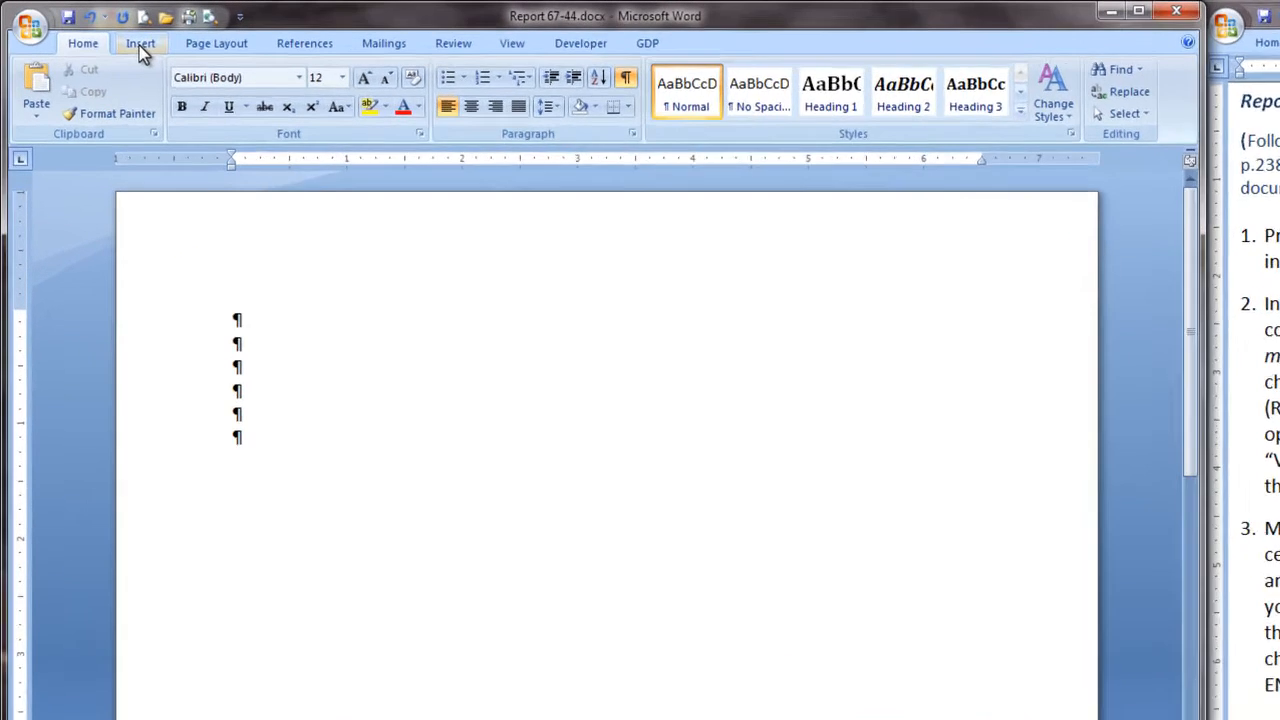
Step: Insert a table with 2 columns and 6 rows below the blank lines
click(112, 36)
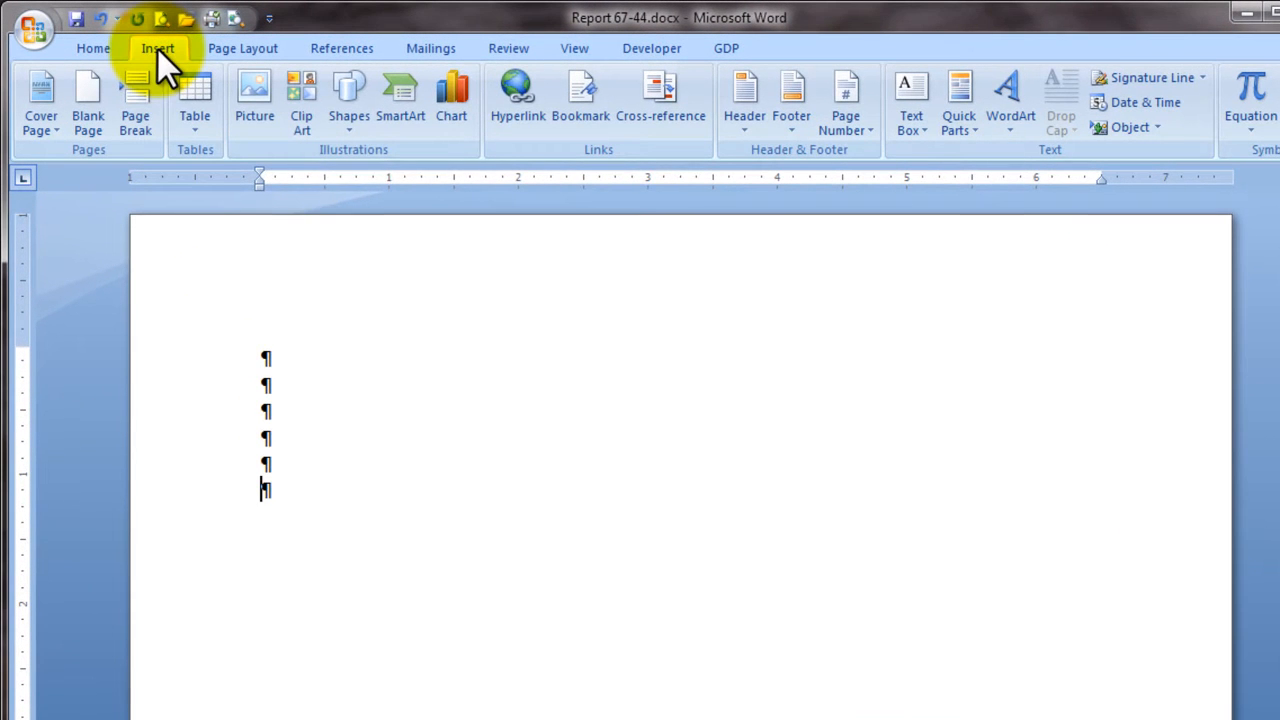
click(200, 132)
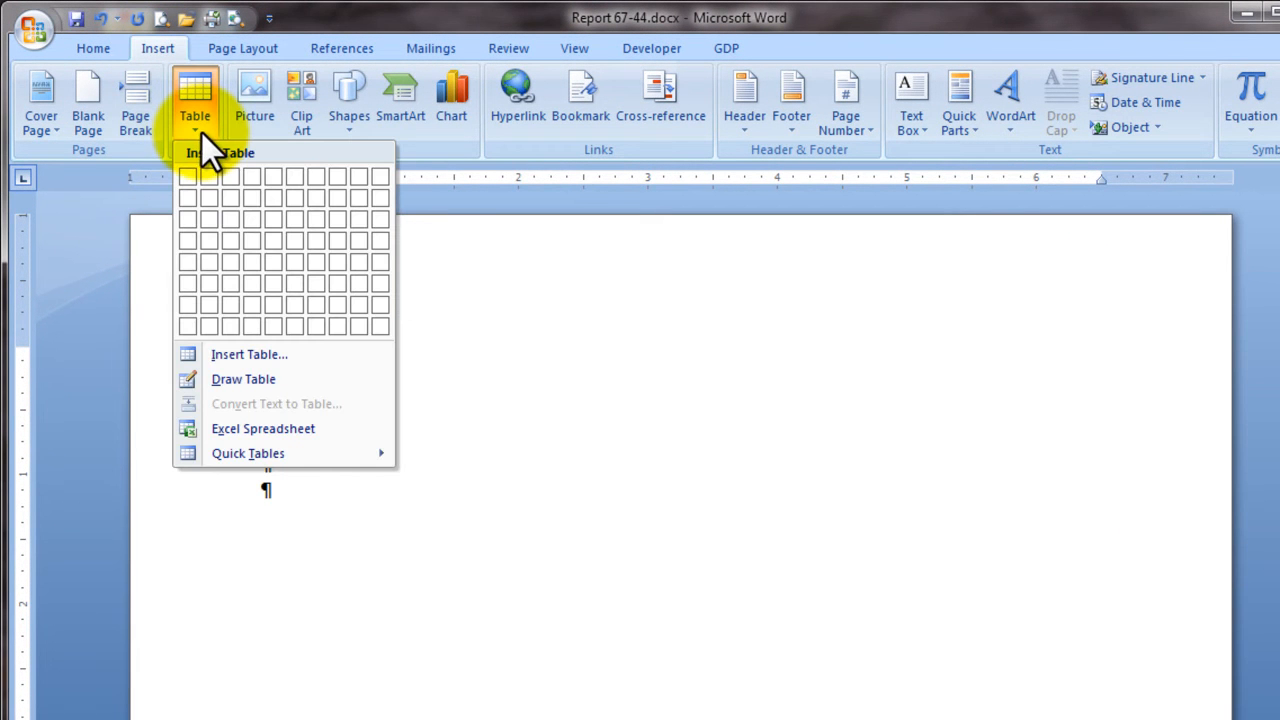
click(252, 362)
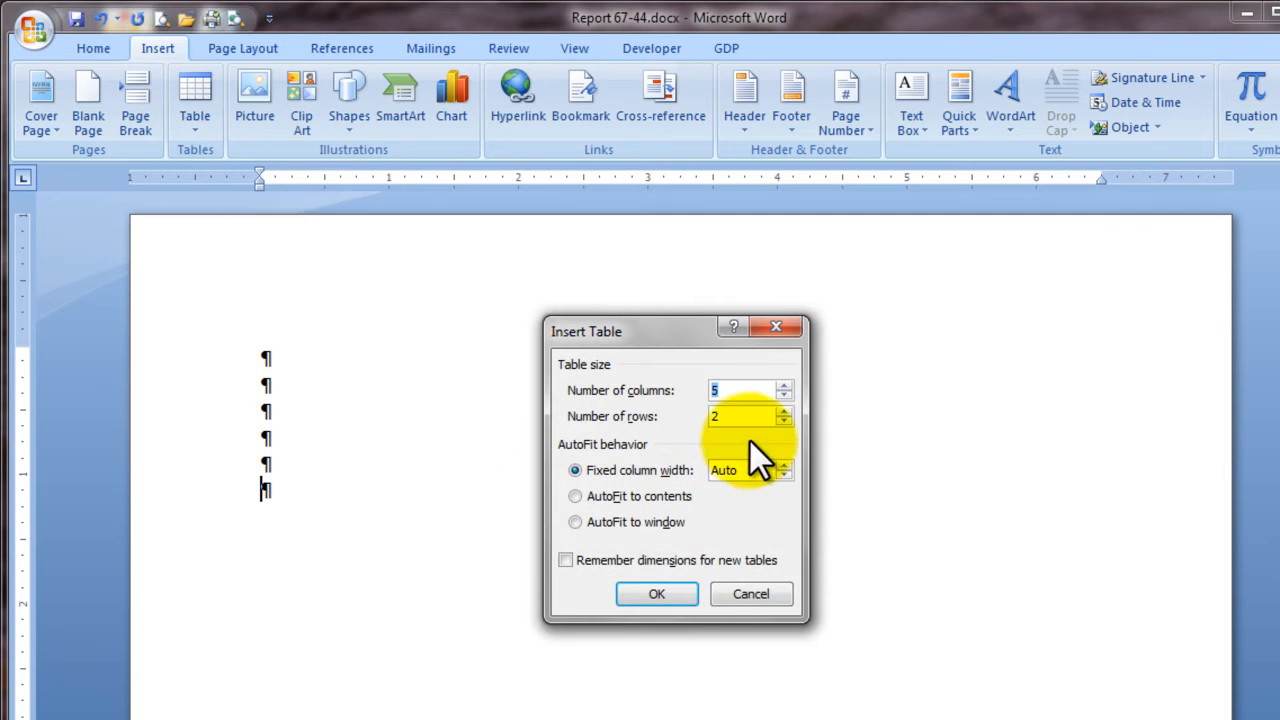
click(784, 395)
click(784, 395)
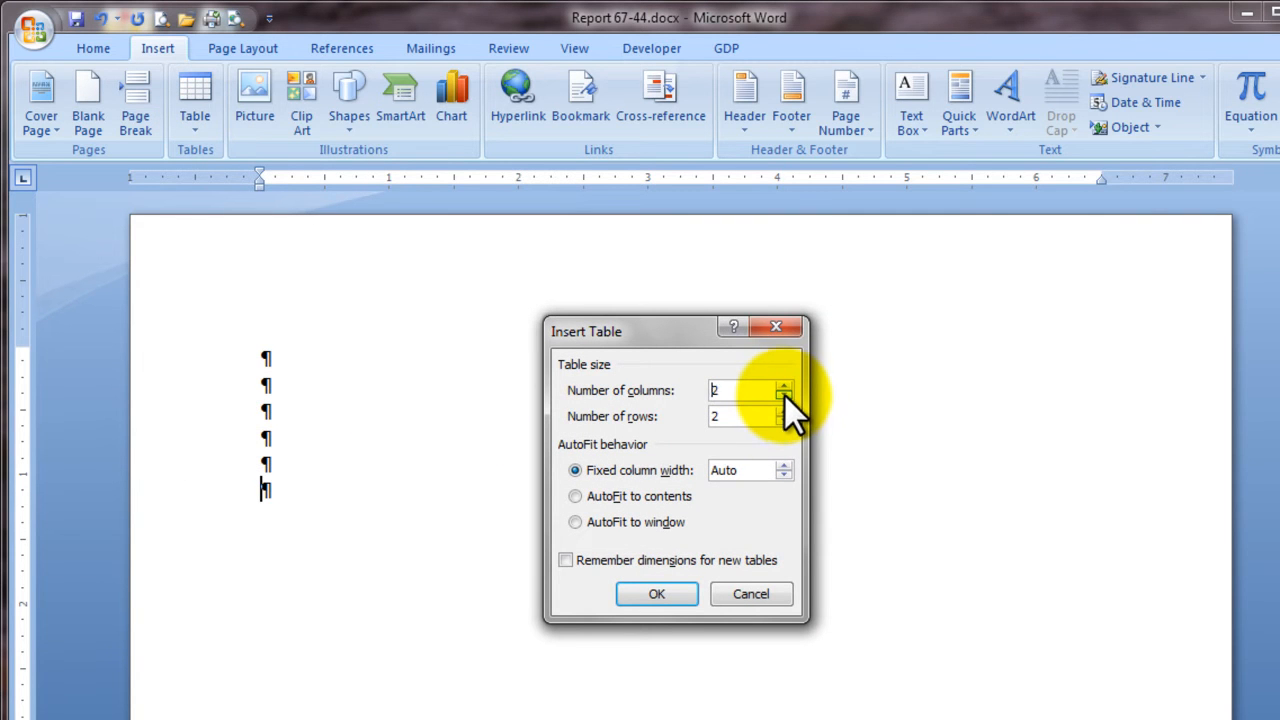
click(784, 395)
click(786, 411)
click(785, 411)
click(785, 410)
click(785, 409)
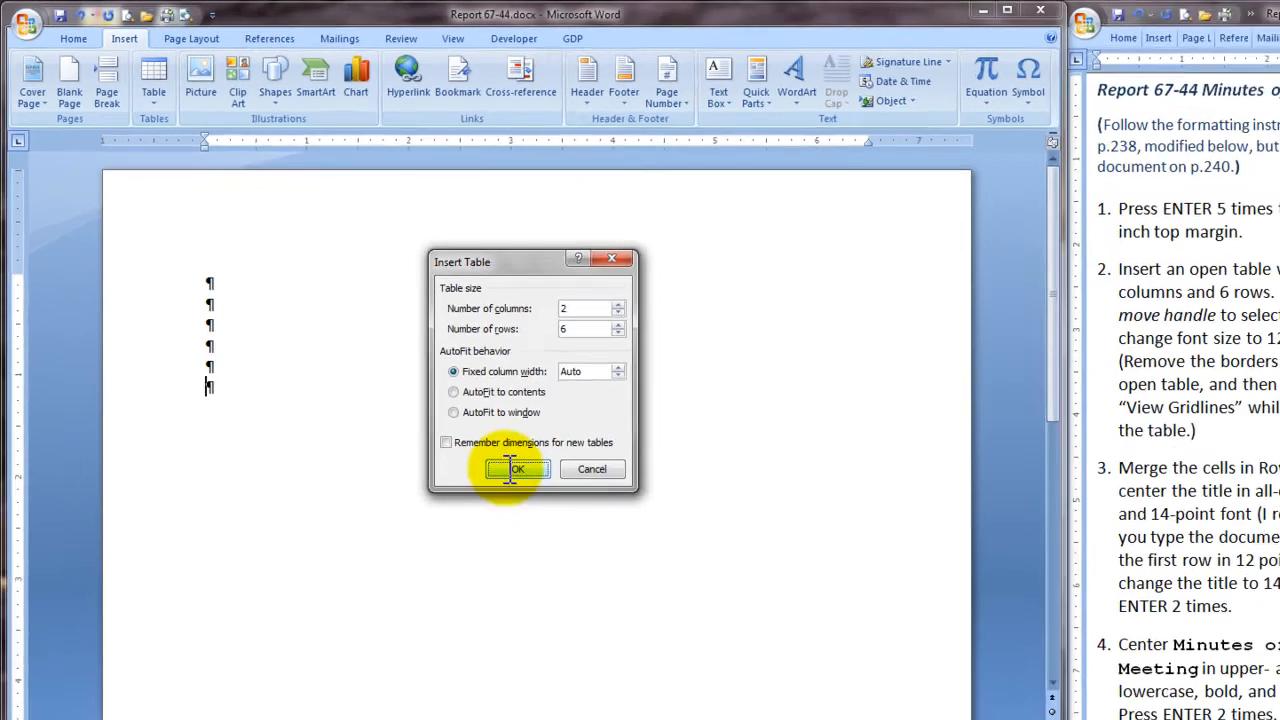
click(650, 592)
Step: Set the font size of the whole table to 12 and remove all its borders
mouse_move(170, 338)
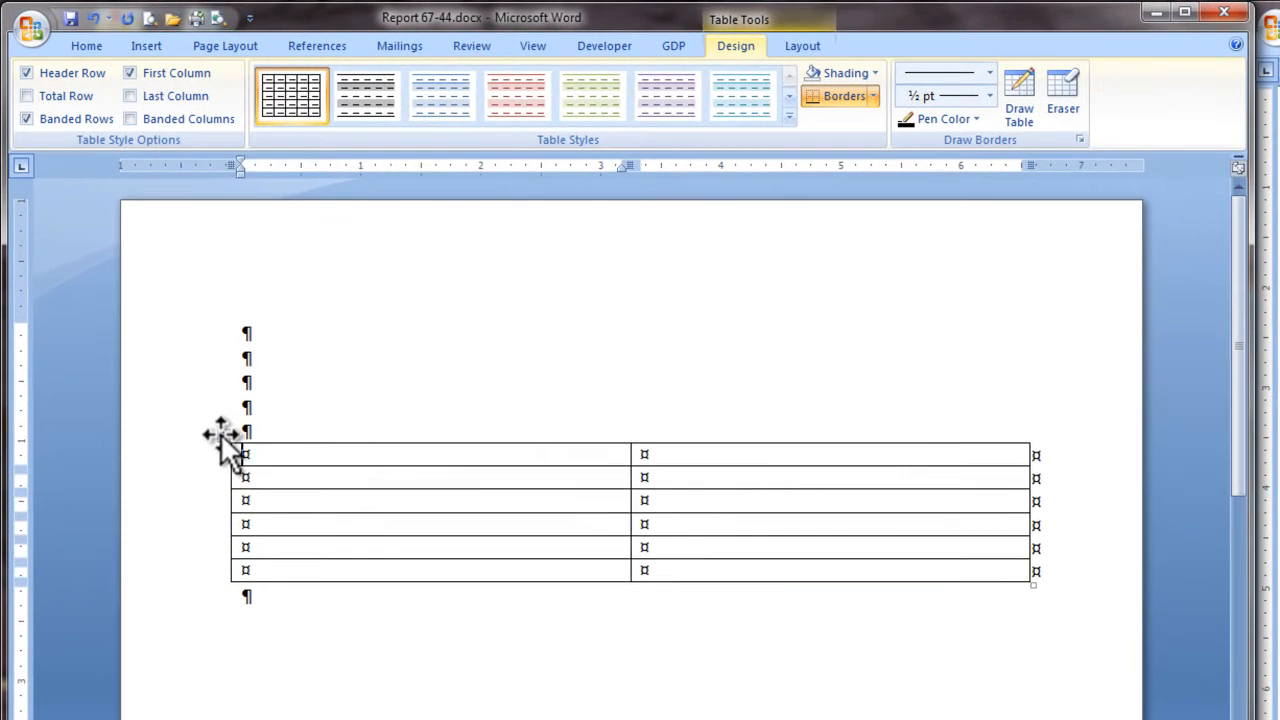
click(170, 338)
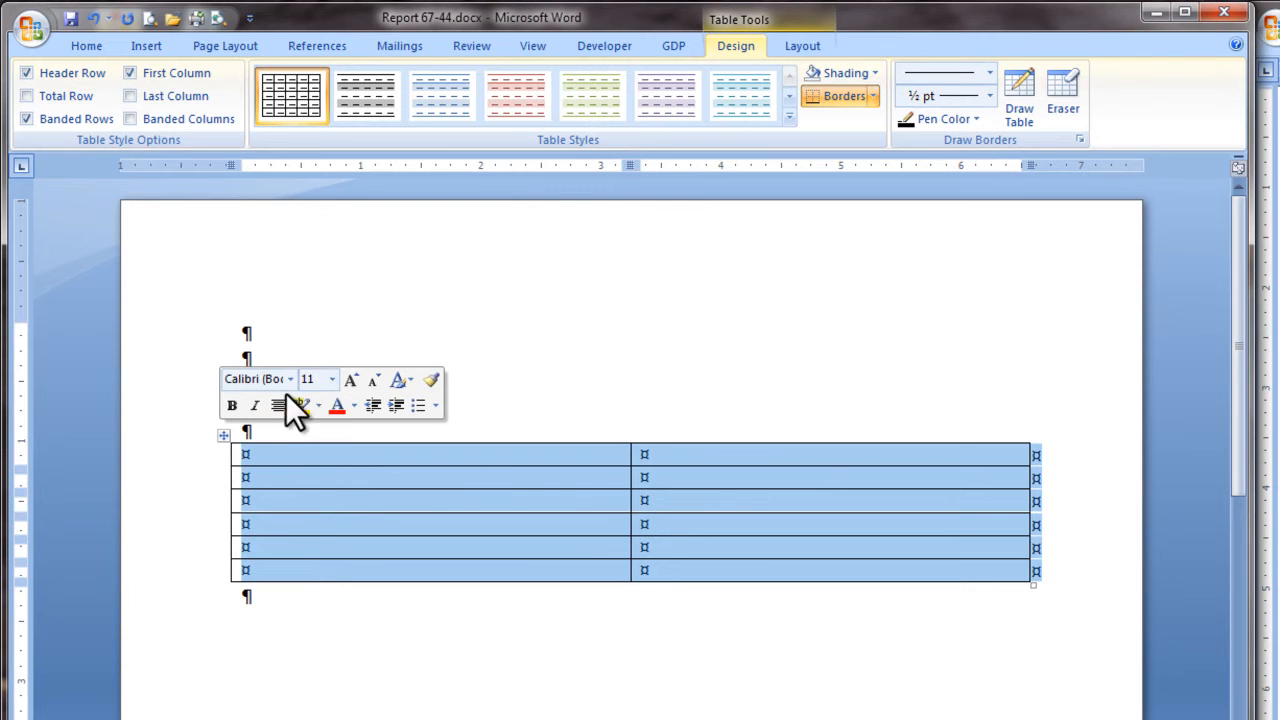
click(331, 379)
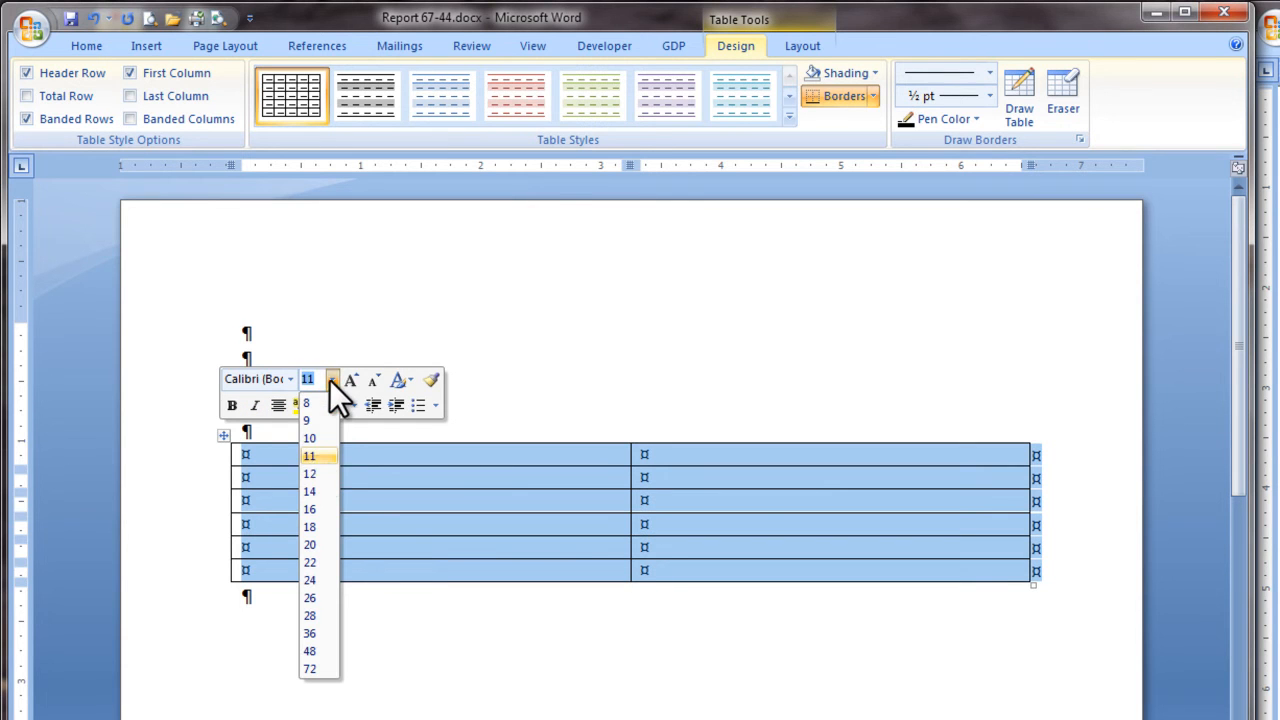
click(314, 474)
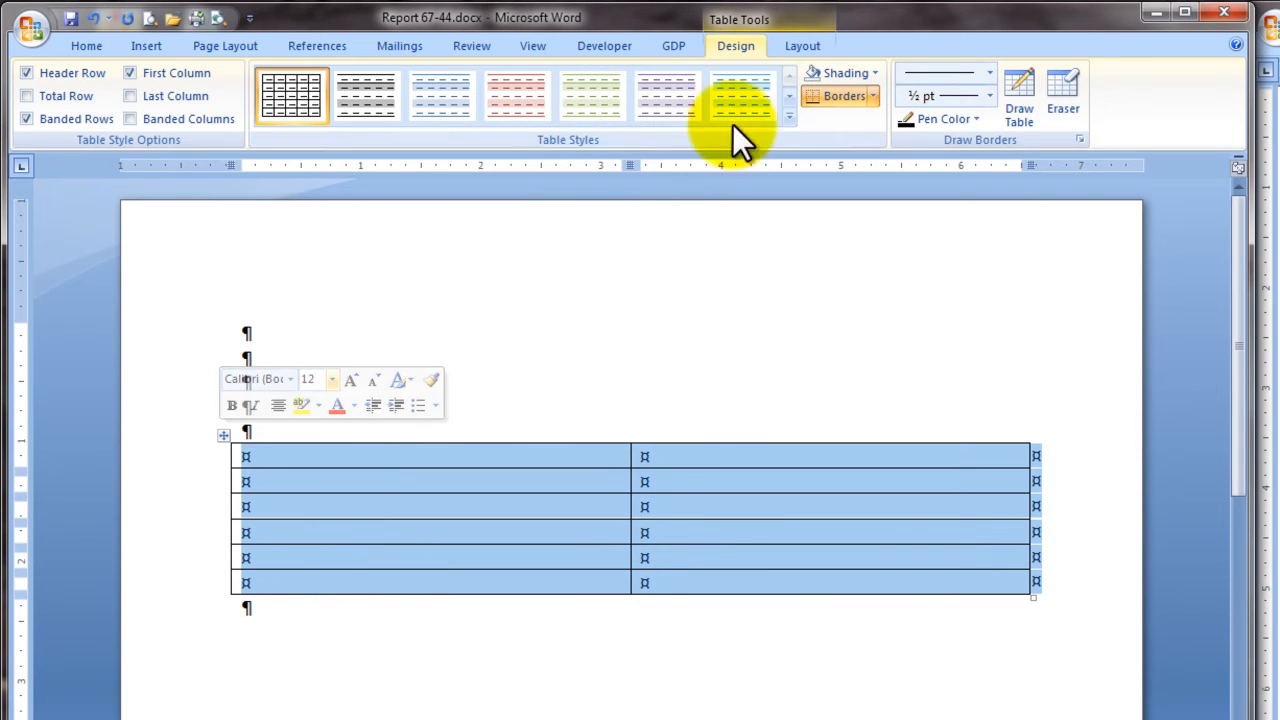
click(874, 95)
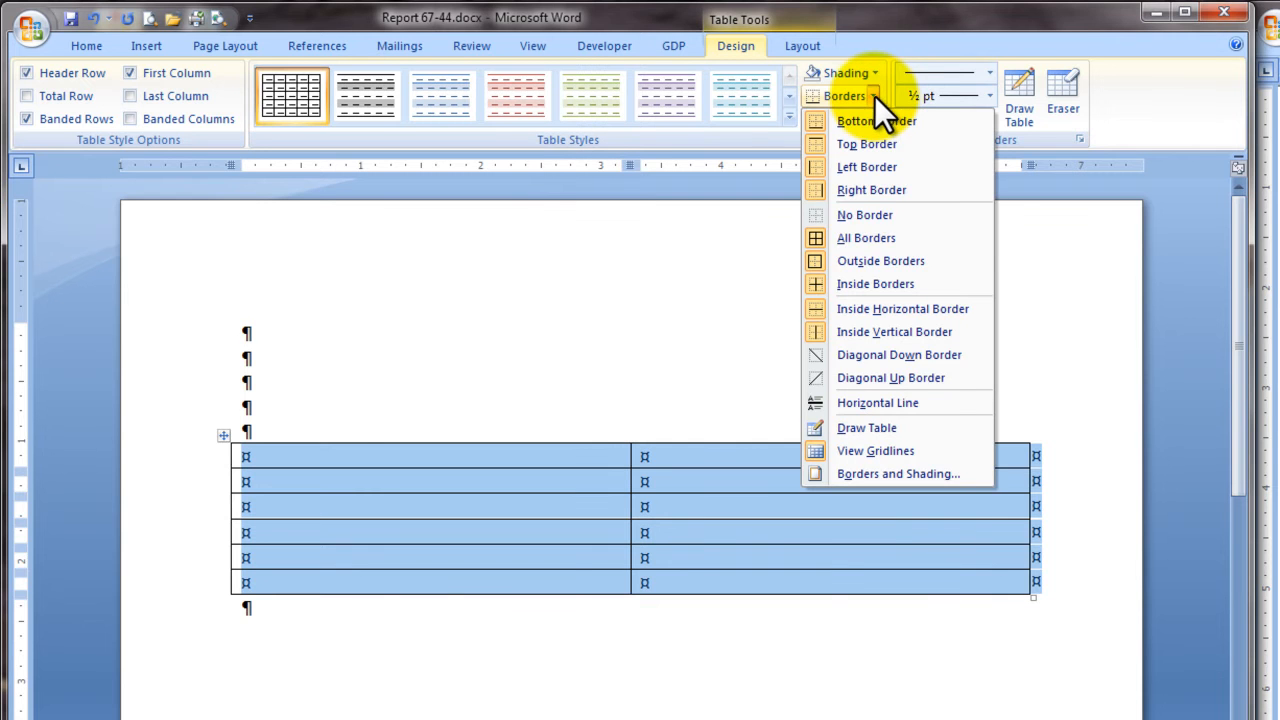
click(868, 218)
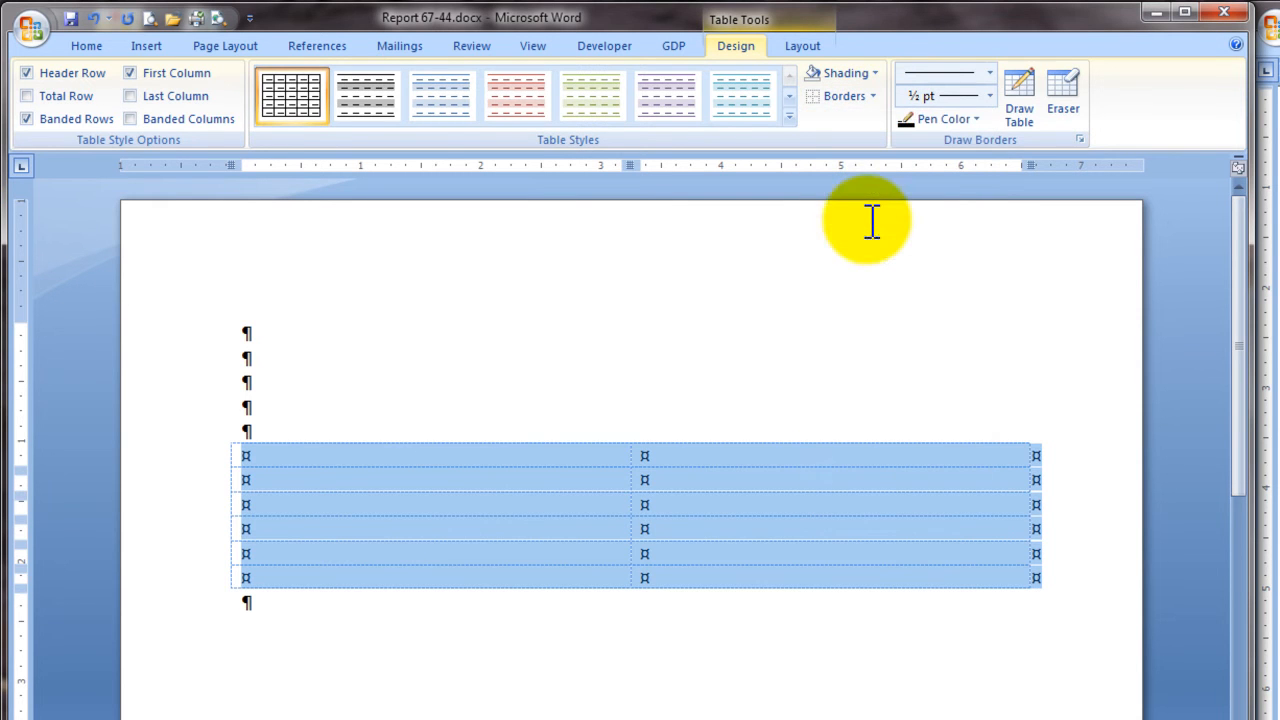
click(528, 651)
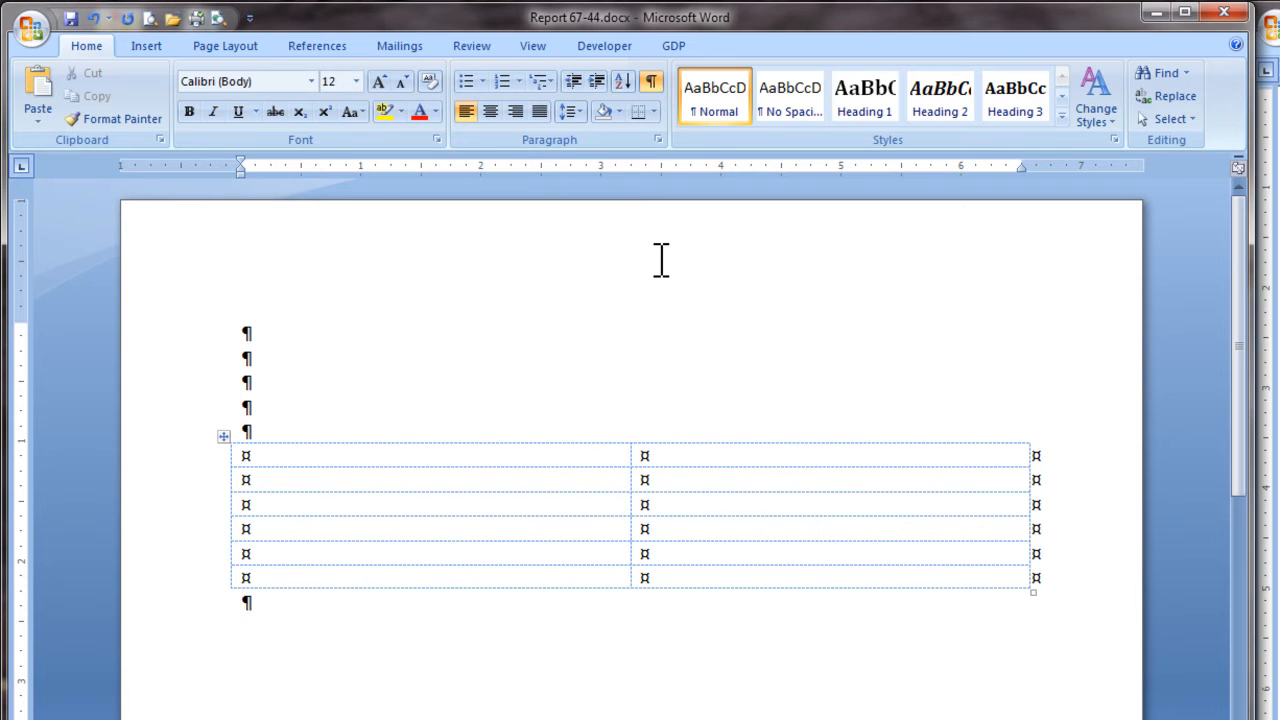
Step: Check that View Gridlines is on for the table and hide the formatting marks
click(601, 450)
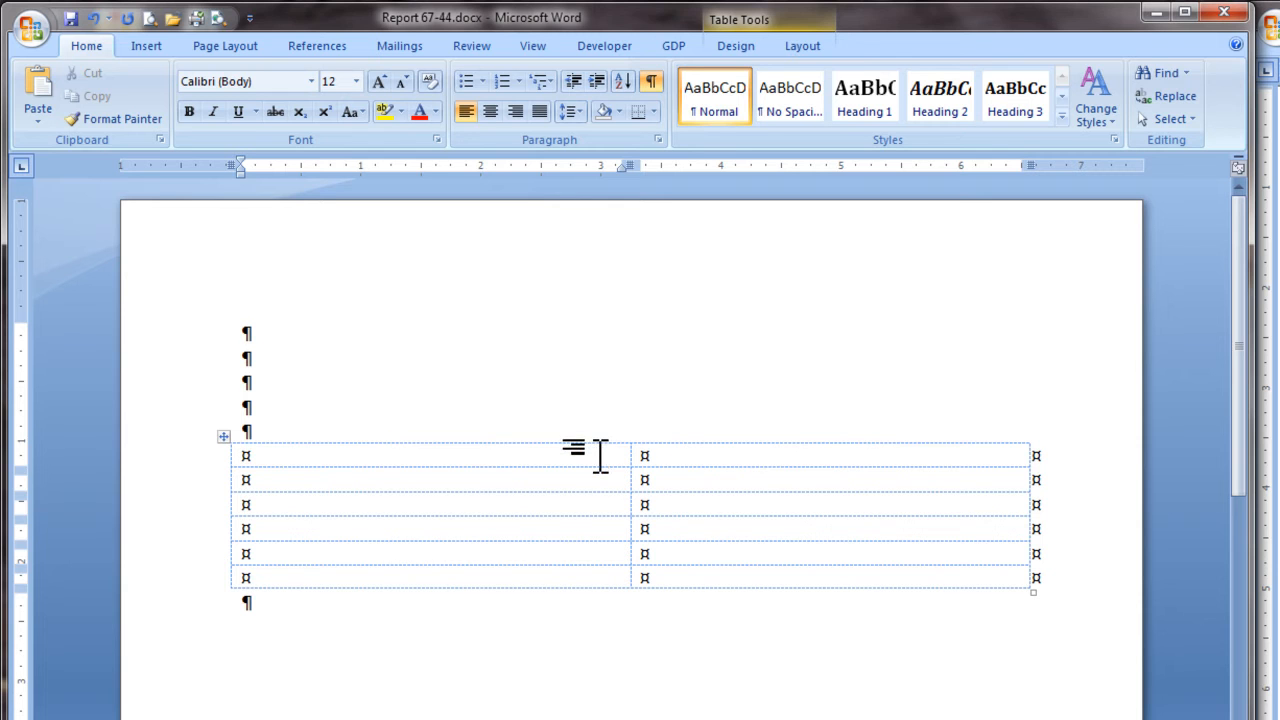
click(802, 48)
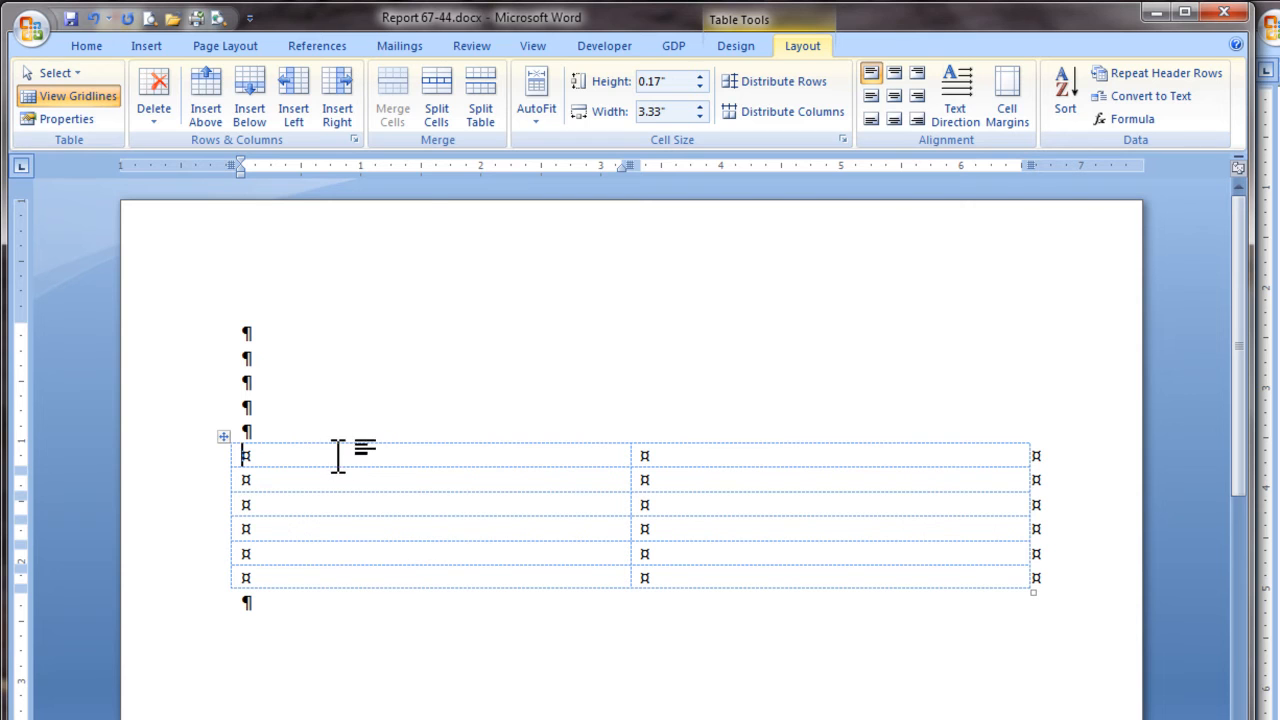
click(87, 47)
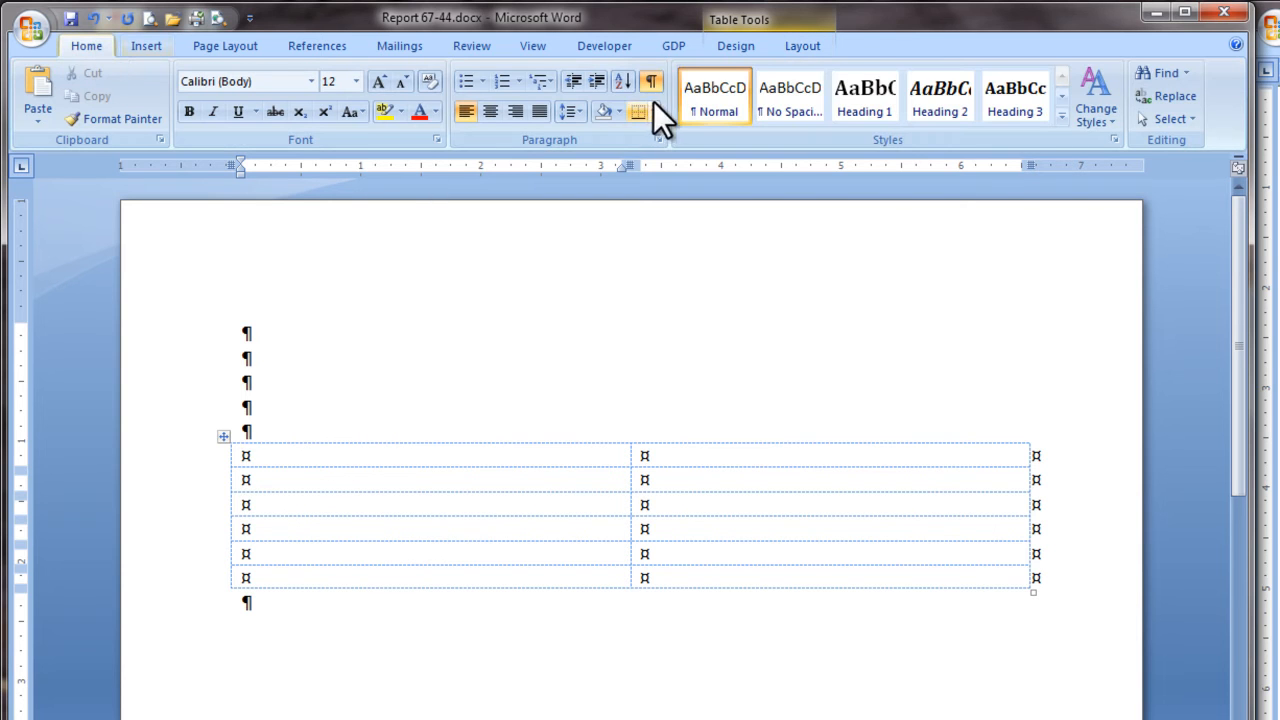
click(653, 84)
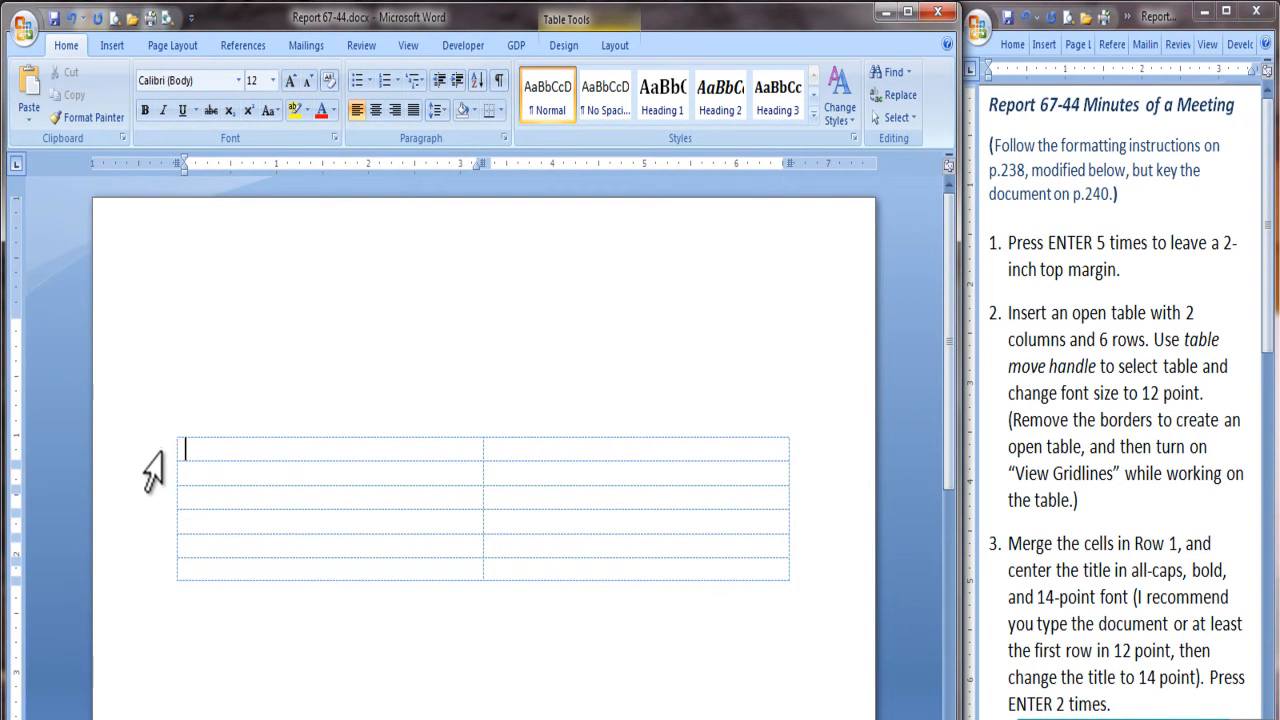
Step: Merge the two cells in the table's first row
click(145, 457)
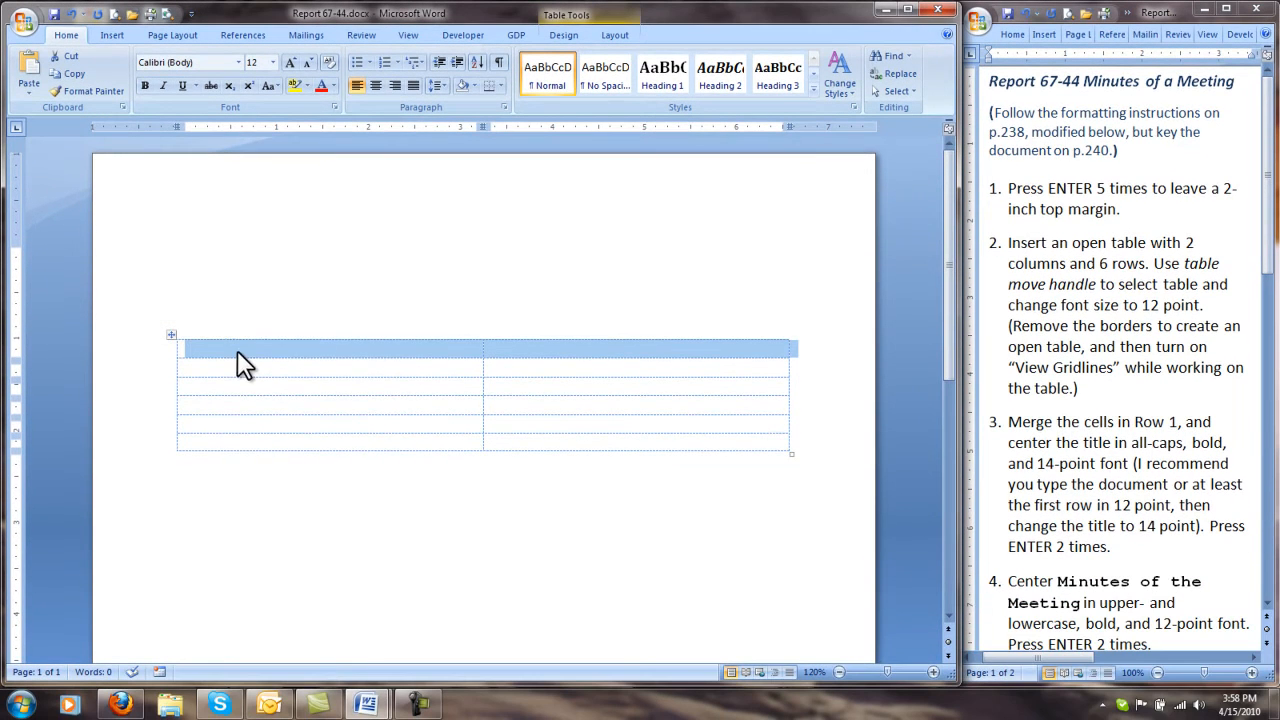
right_click(236, 448)
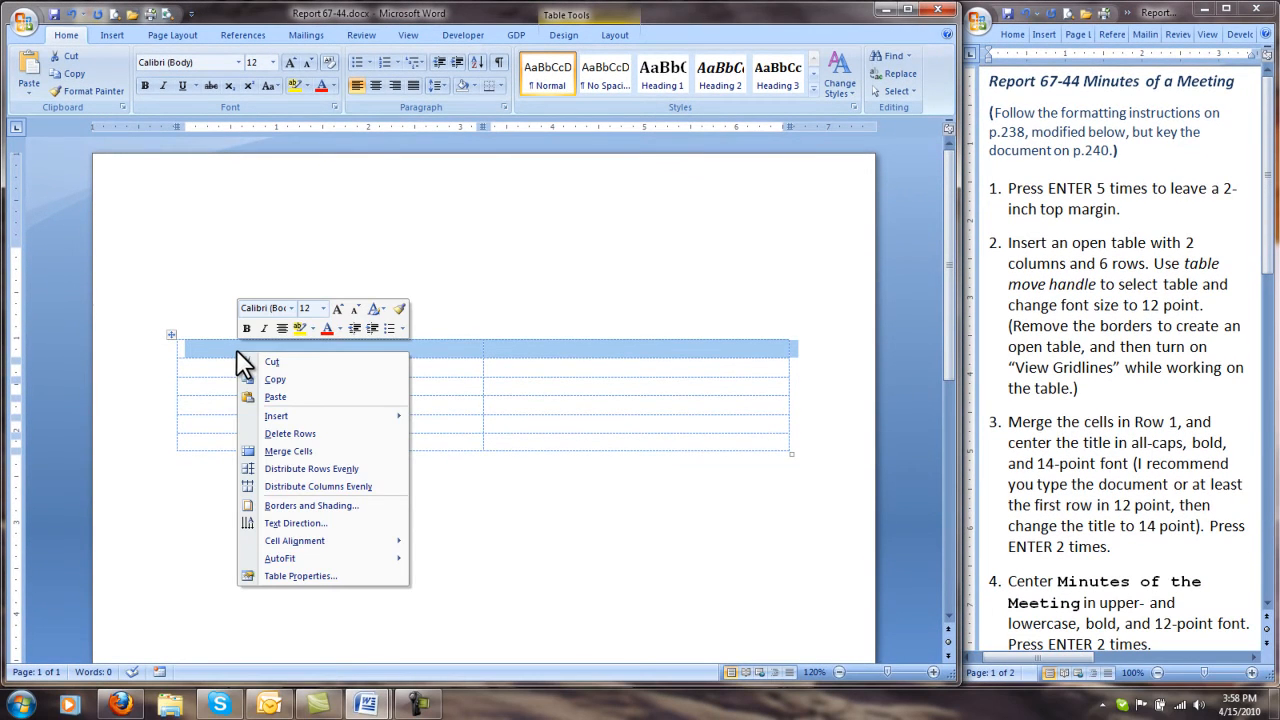
click(288, 452)
Step: Enter the centered, bold title "PLANNING COMMITTEE" in row 1, followed by a blank line
click(324, 350)
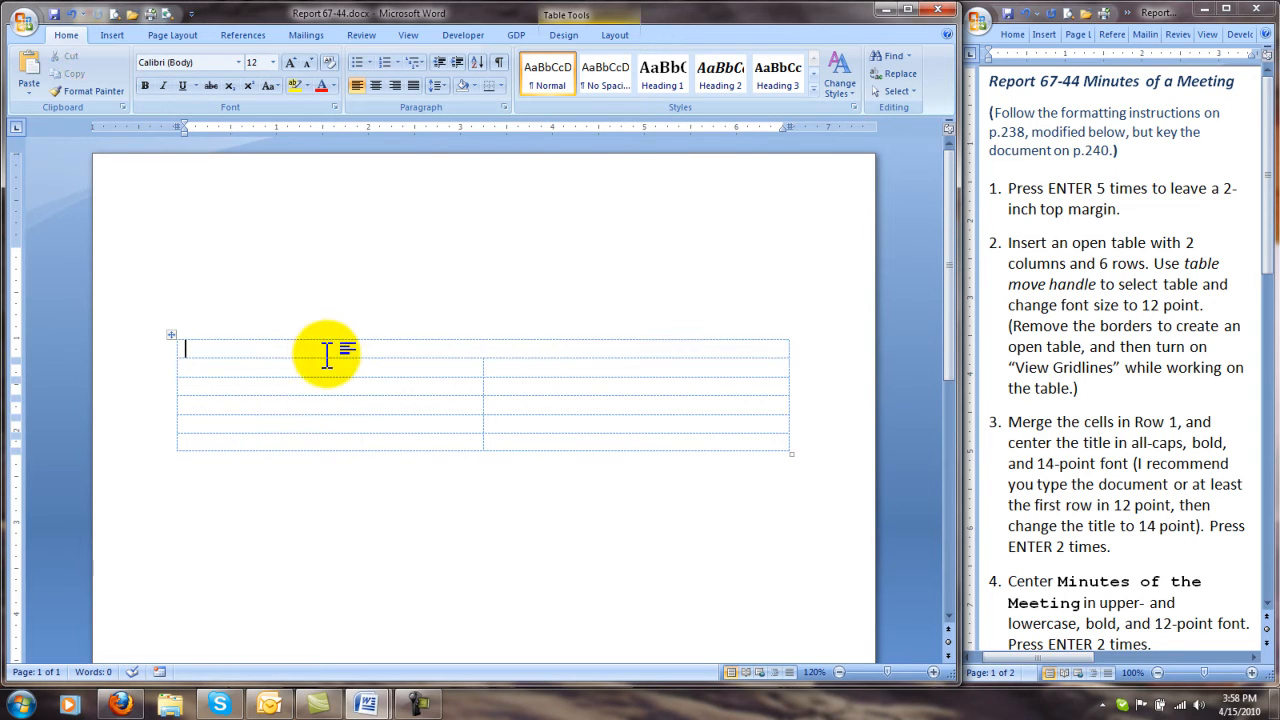
click(375, 85)
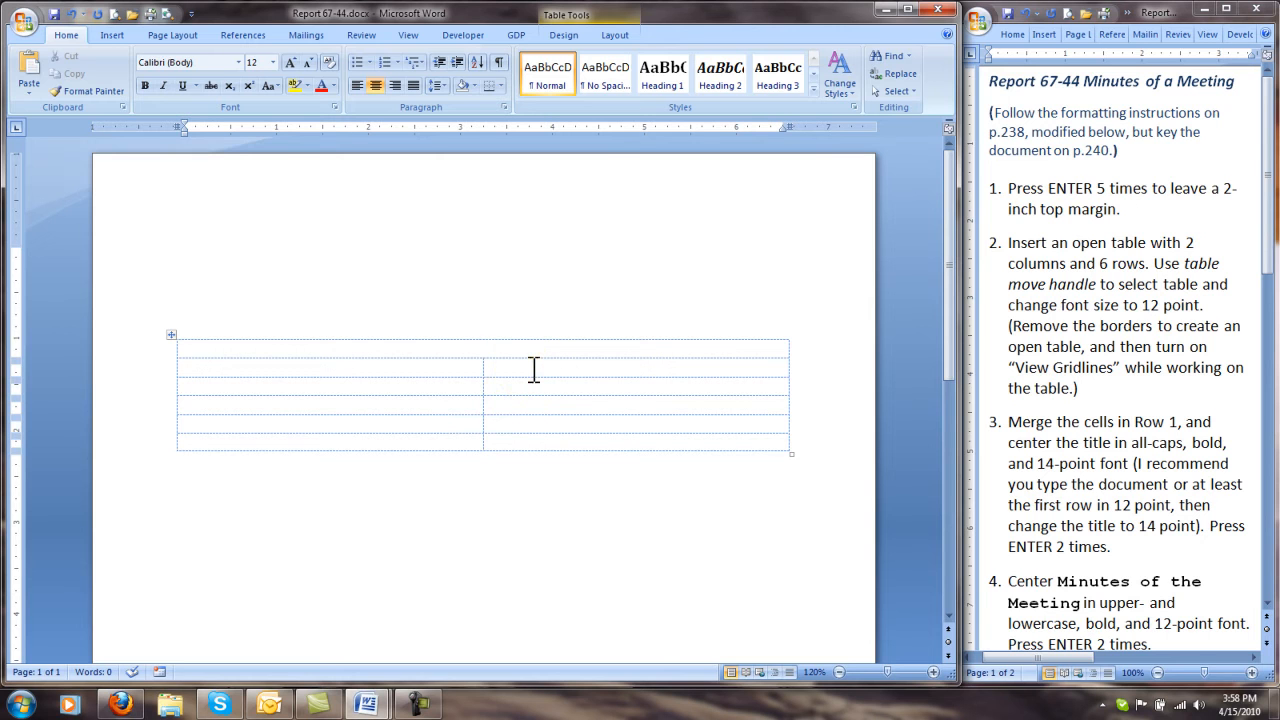
key(ctrl+b)
text(PLANNING COMMITTEE)
key(Return)
key(Return)
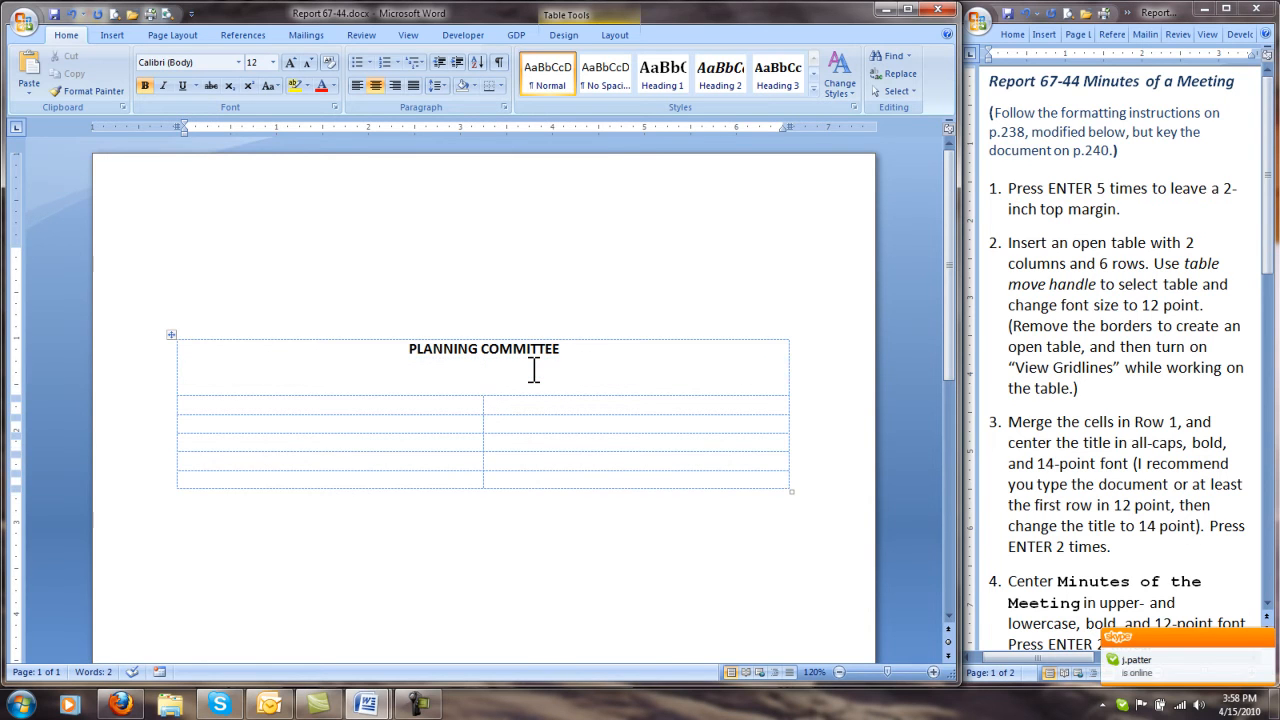
Step: Enter "Minutes of the Meeting" under the title, followed by a blank line
text(Minutes of the Meeting)
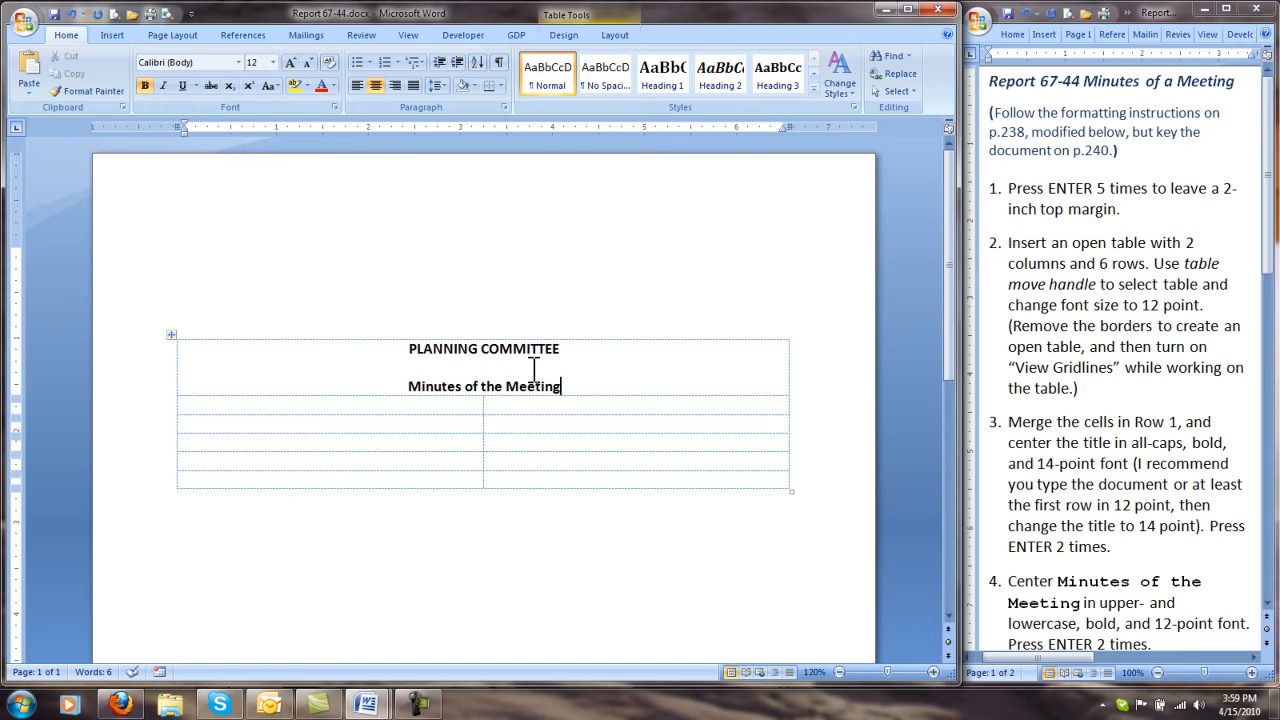
key(Return)
key(Return)
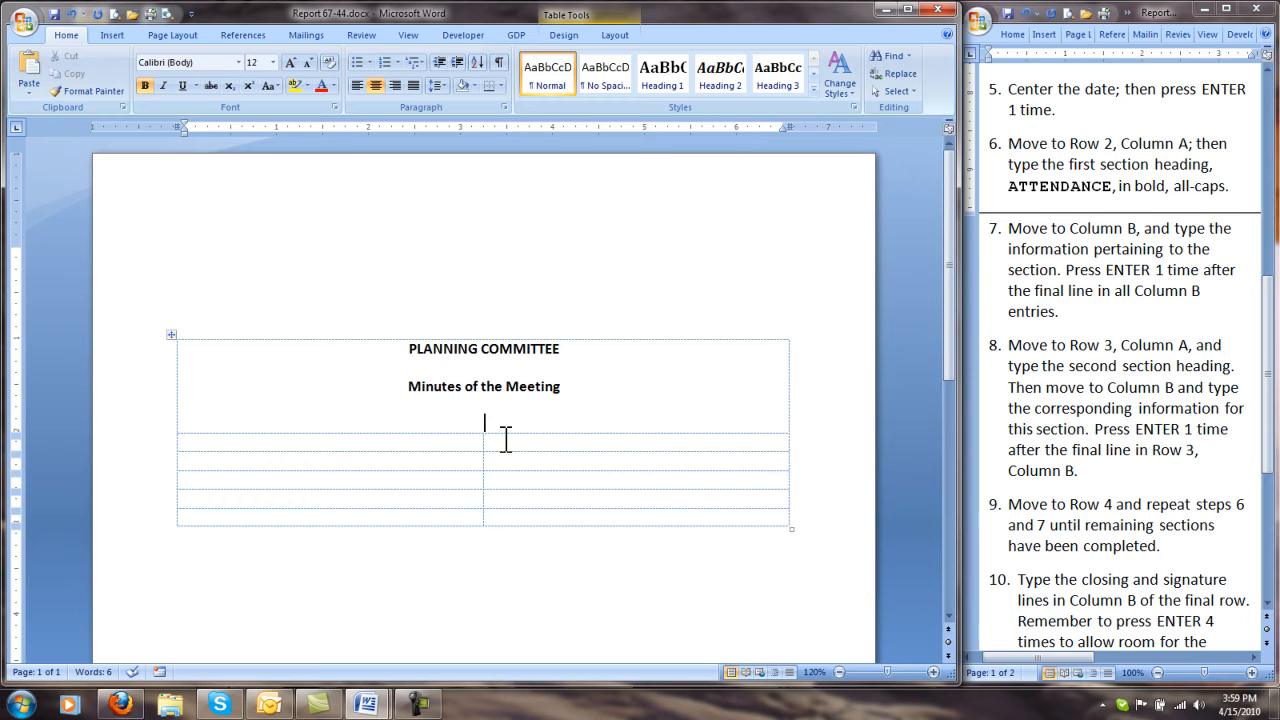
Step: Enter the date "February 10, 2010" as the last heading line in row 1, with one blank line after it
text(February 10, 2010)
key(Return)
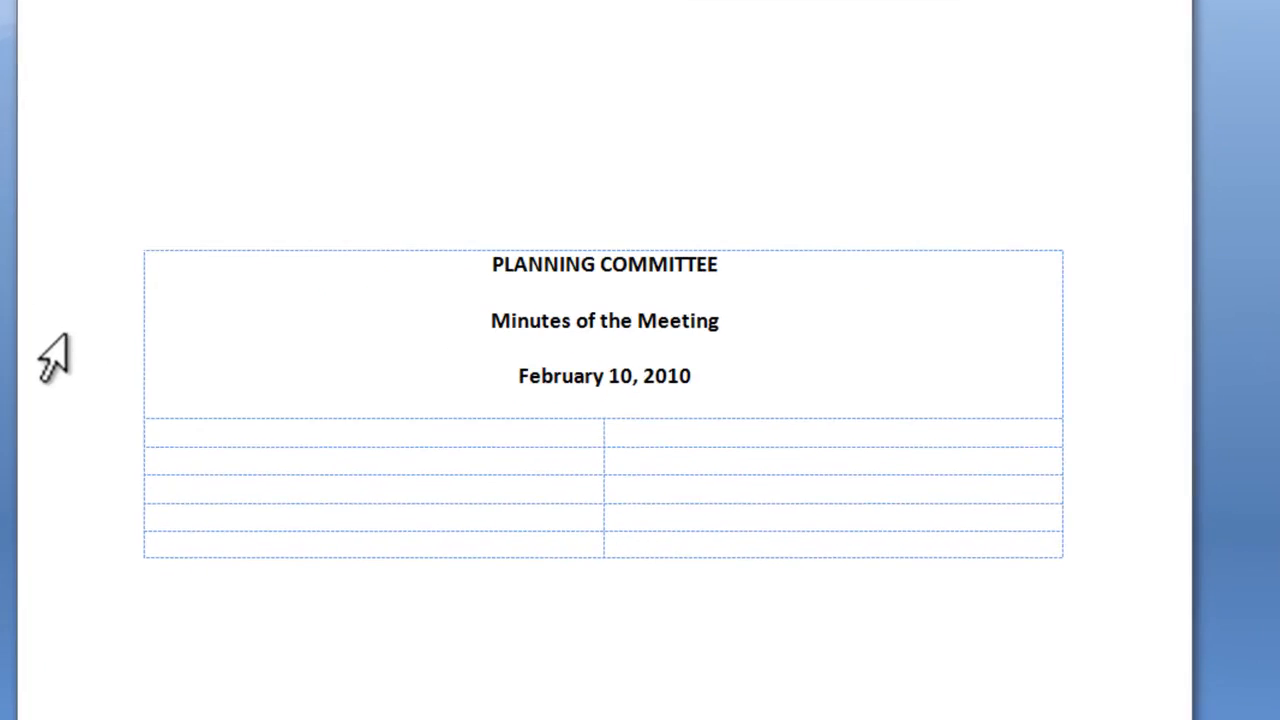
Step: Set the title "PLANNING COMMITTEE" to 14-point font
drag(493, 264, 664, 260)
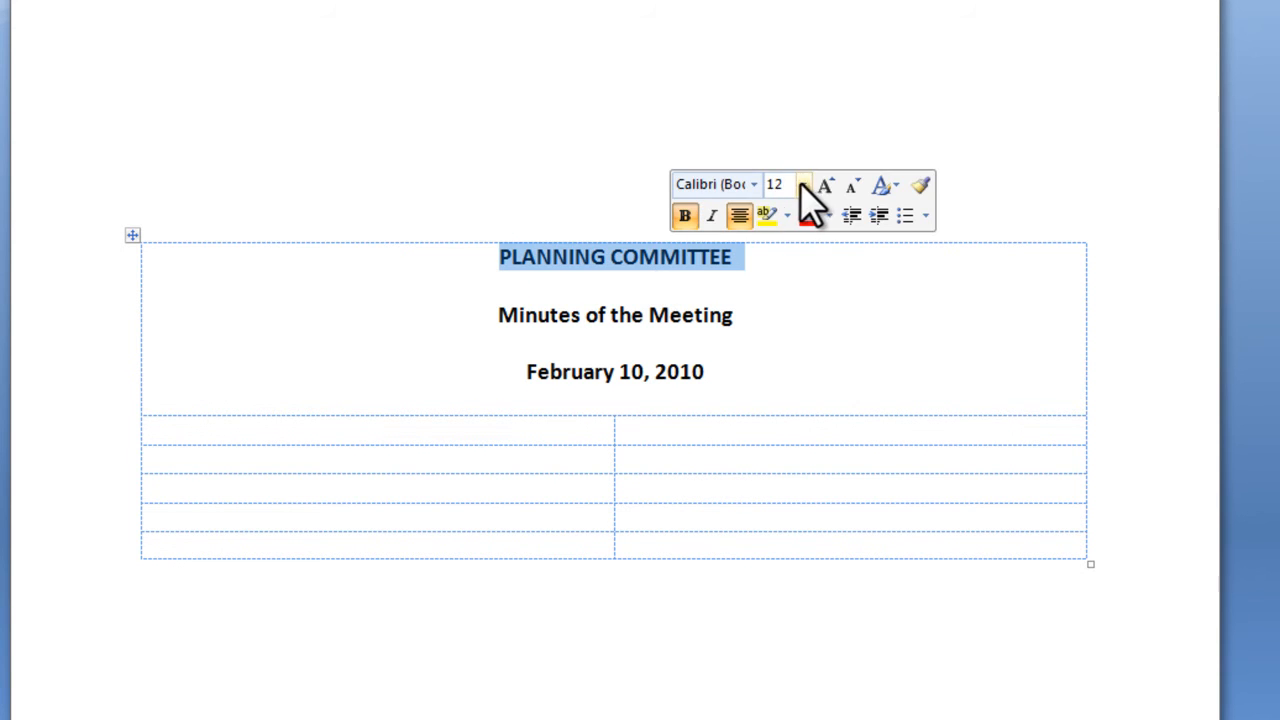
click(803, 184)
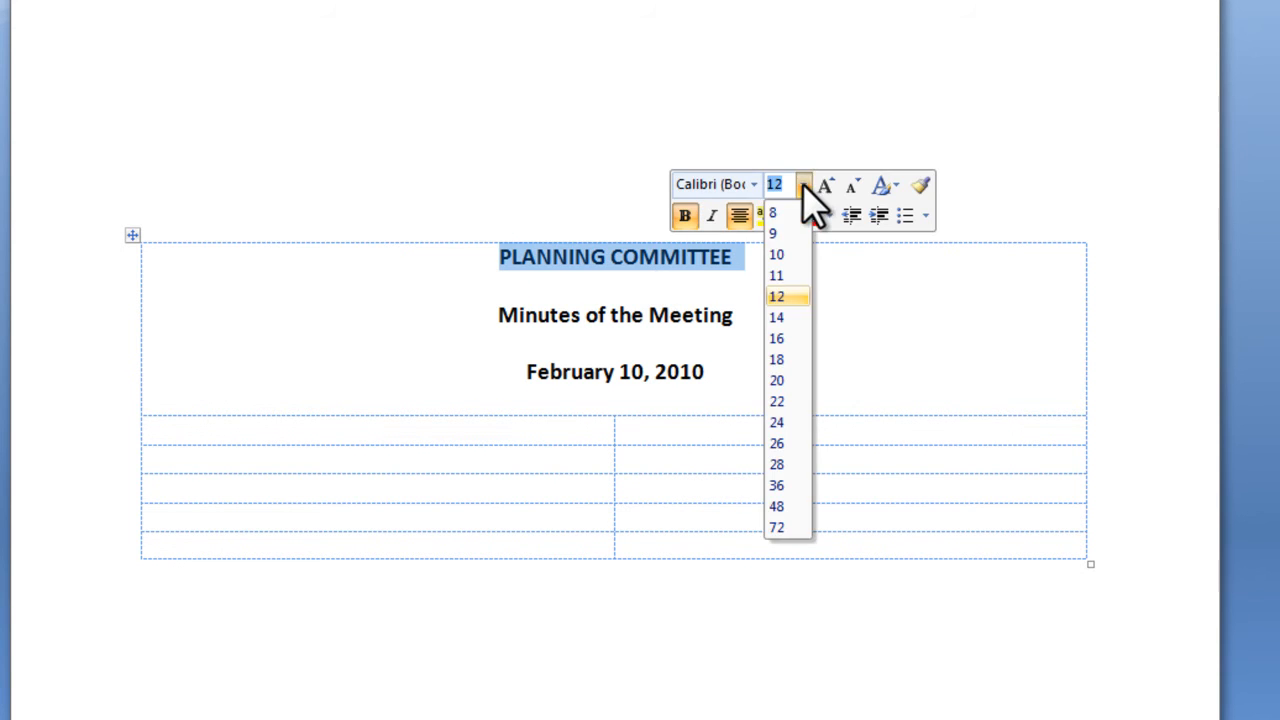
click(782, 318)
Step: Enter the section heading "ATTENDANCE" in row 2, column A, and make it bold
click(224, 440)
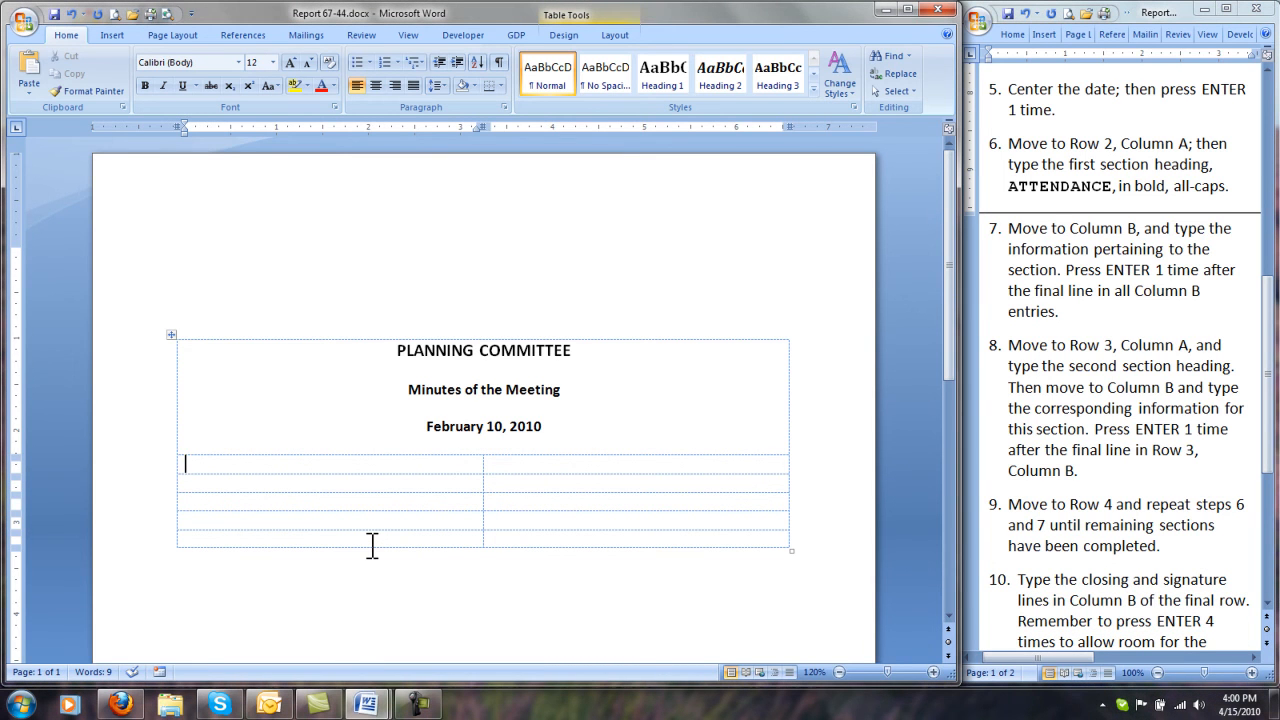
text(ATTENDANCE)
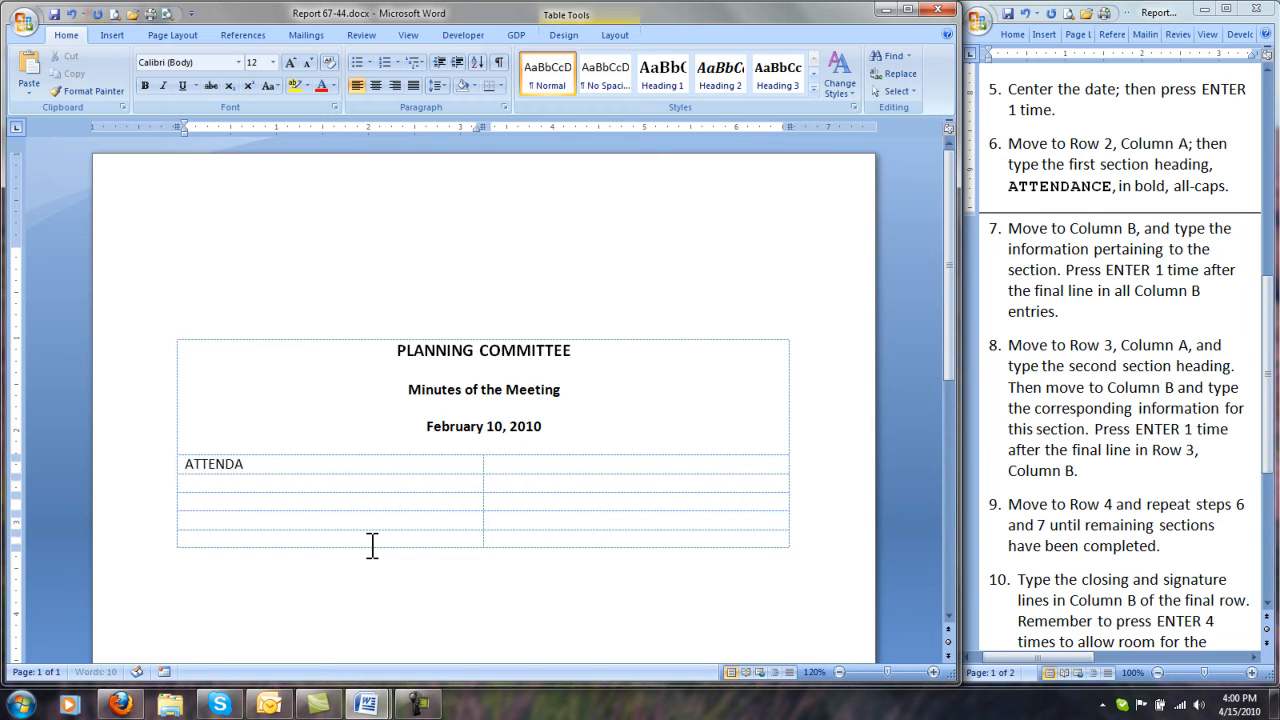
double_click(189, 464)
key(ctrl+b)
key(Right)
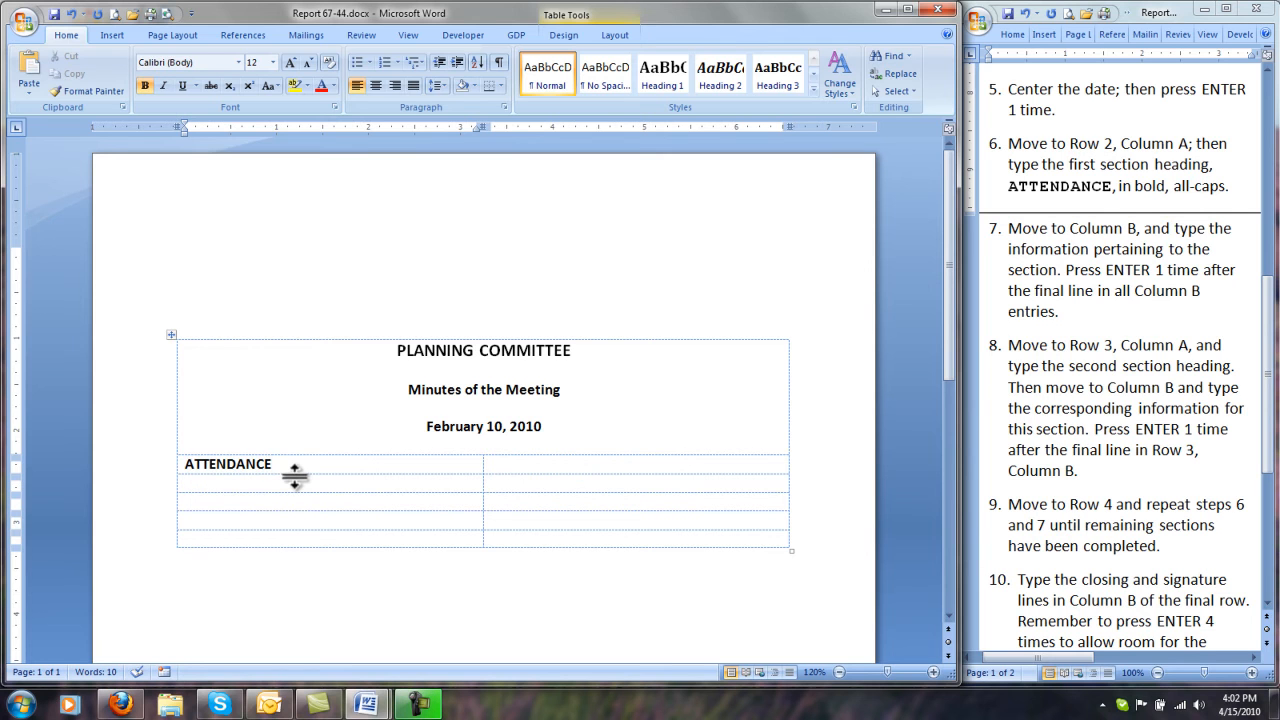
Step: In row 2, column B, enter the attendance paragraph on the 1 p.m. February 10, 2010 meeting, chairperson and members present, ending with a blank line
key(Tab)
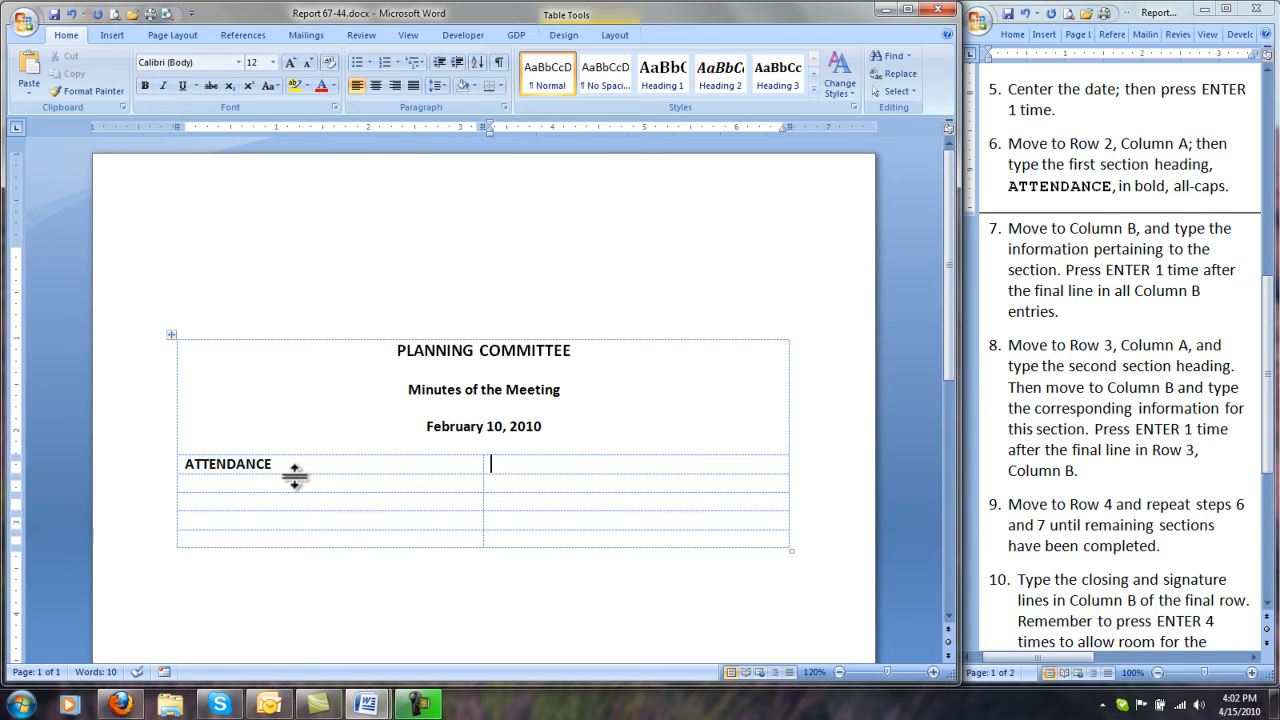
text(The Plann)
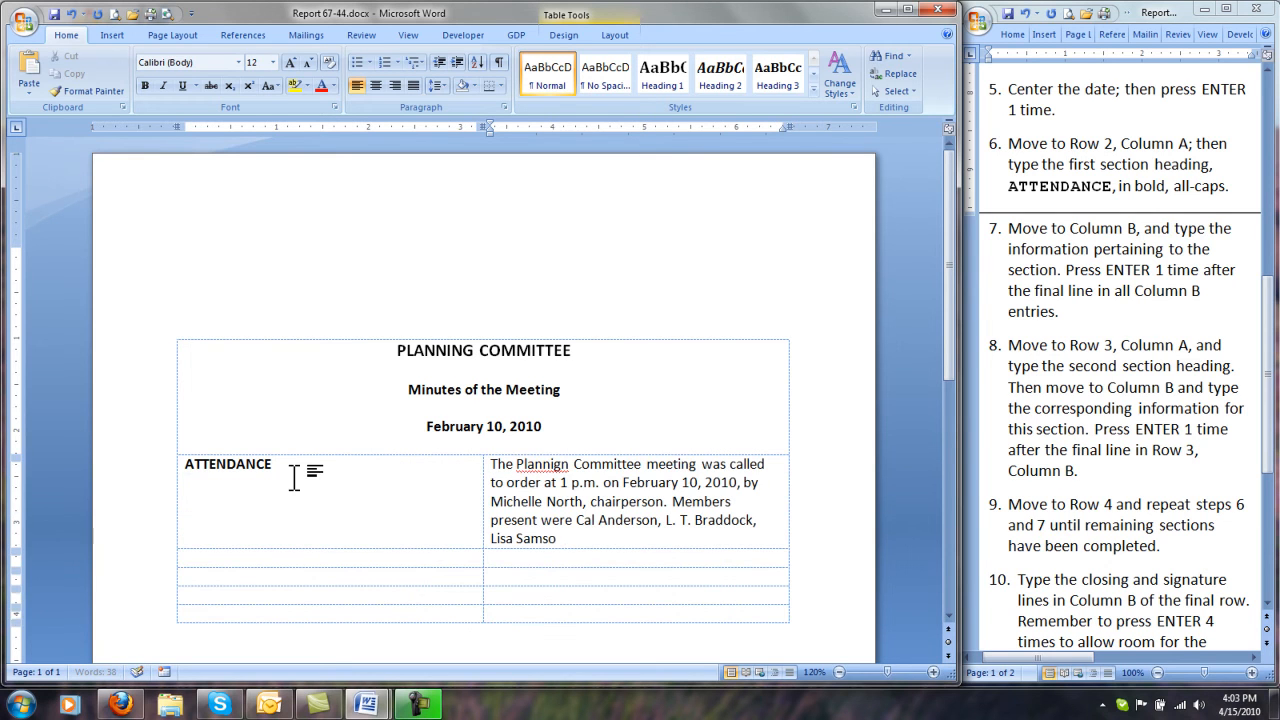
text(n, Sharon owe)
text(ns, and J. R.)
text( Stern.)
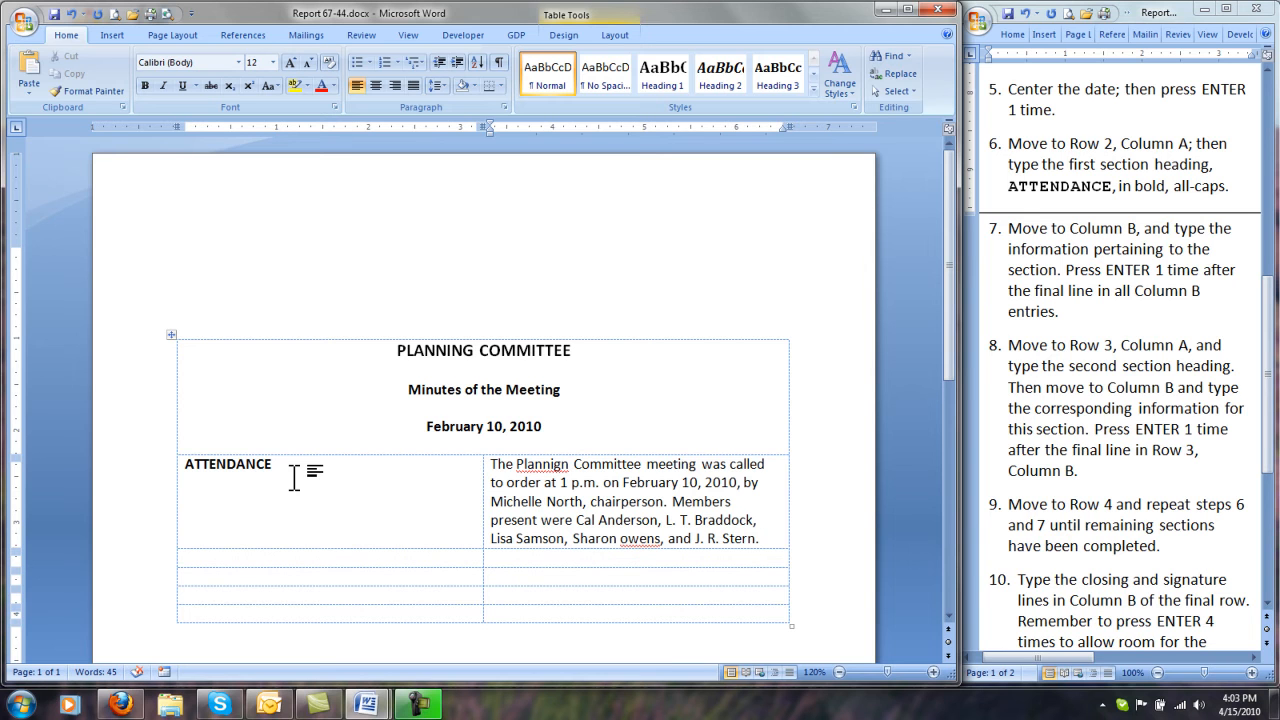
key(Return)
Step: Correct the misspelled "Planning" and the uncapitalized member surname in the attendance paragraph using the spelling suggestions
right_click(565, 465)
click(612, 480)
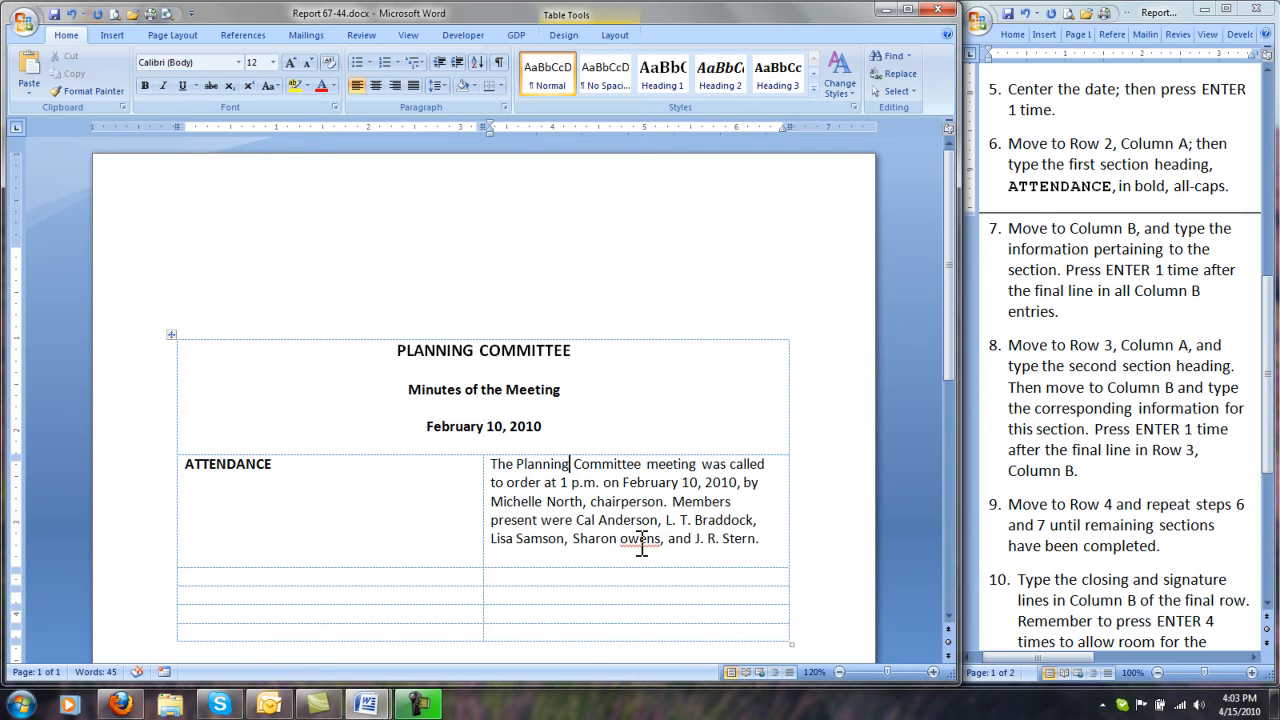
right_click(640, 541)
click(691, 283)
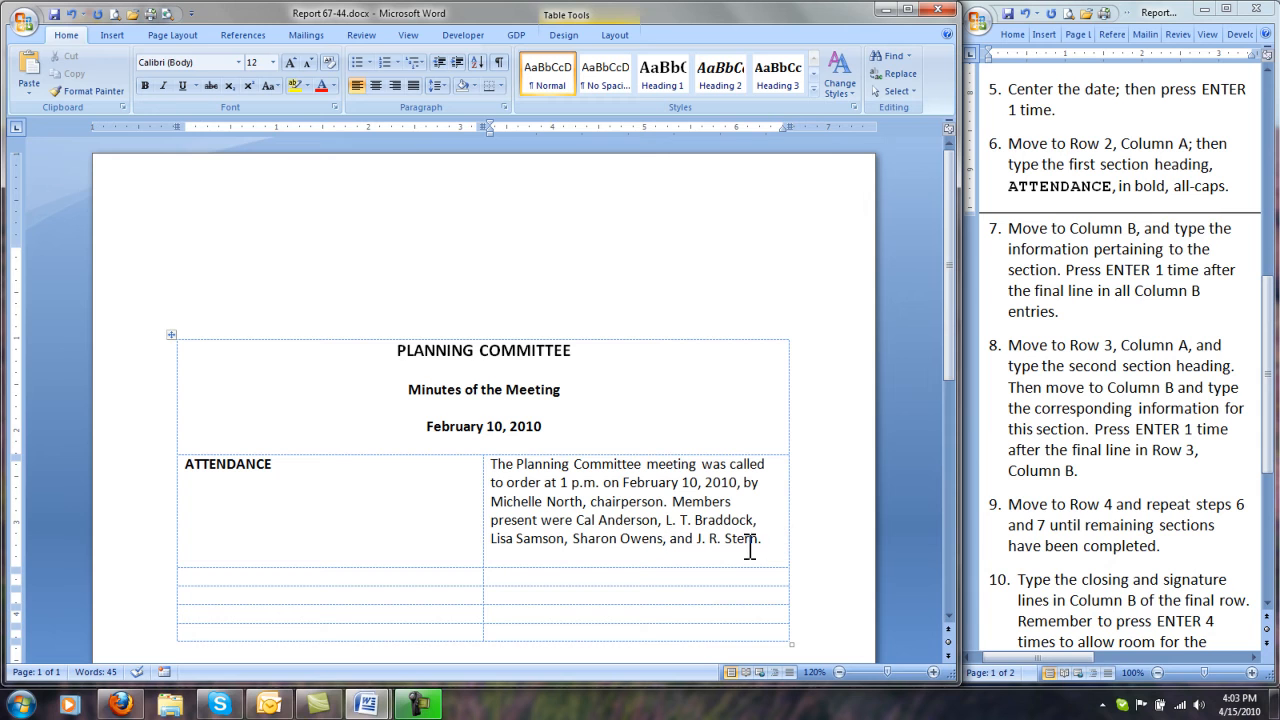
Step: Enter the bold section heading "OLD BUSINESS" in row 3, column A
key(Tab)
key(ctrl+b)
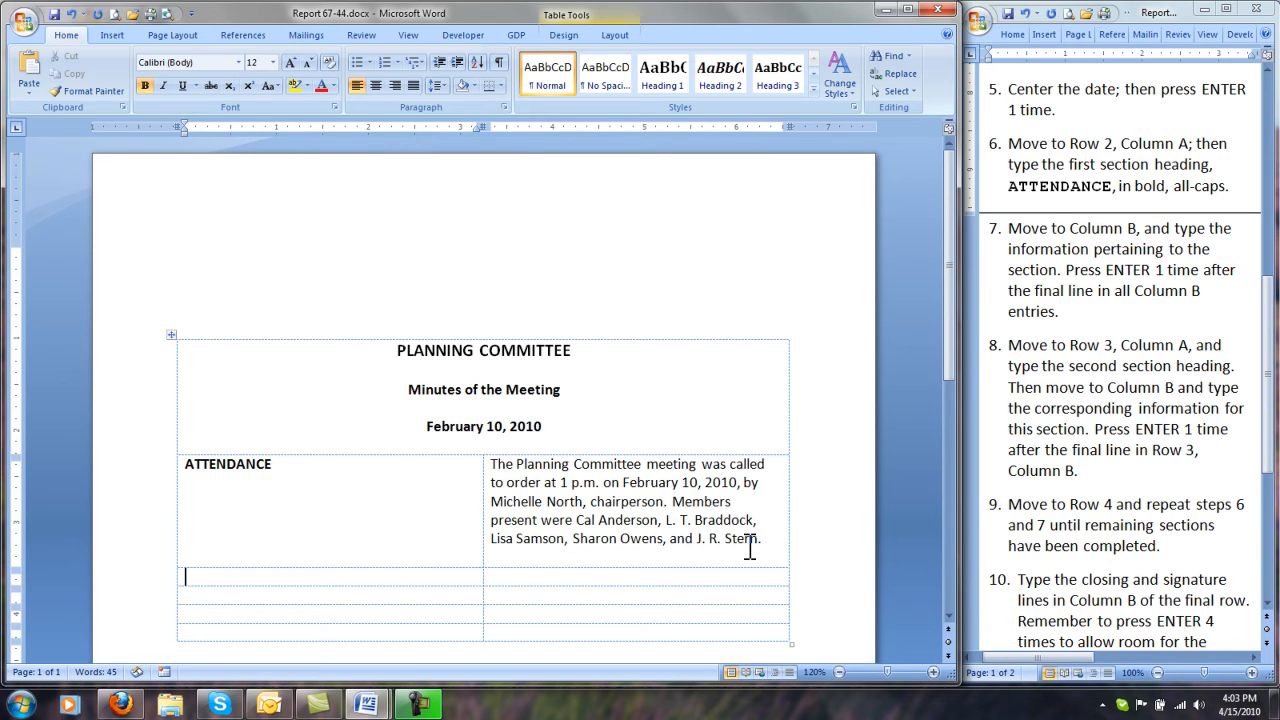
text(OLD BUSINESS)
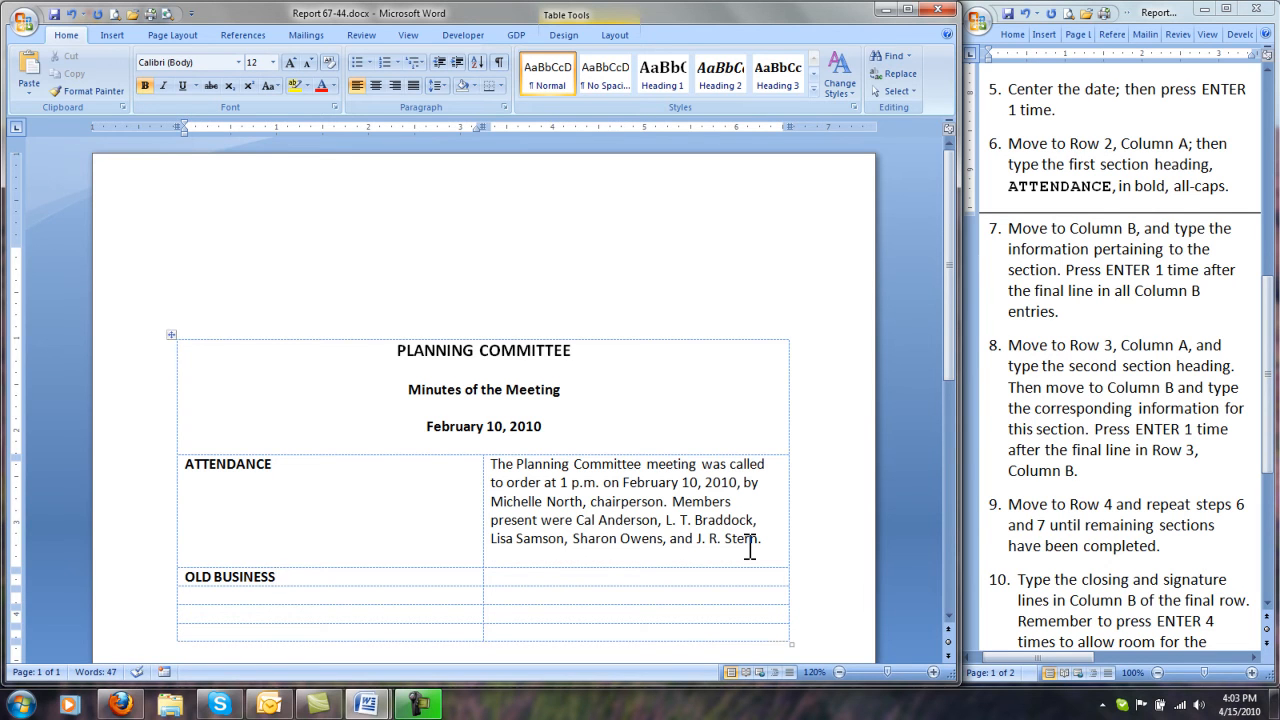
Step: In row 3, column B, enter the paragraph on accepting the lower of two computer bids for the Cheyenne office, ending with a blank line
key(Tab)
text(The committee reviewed bids for the purchase)
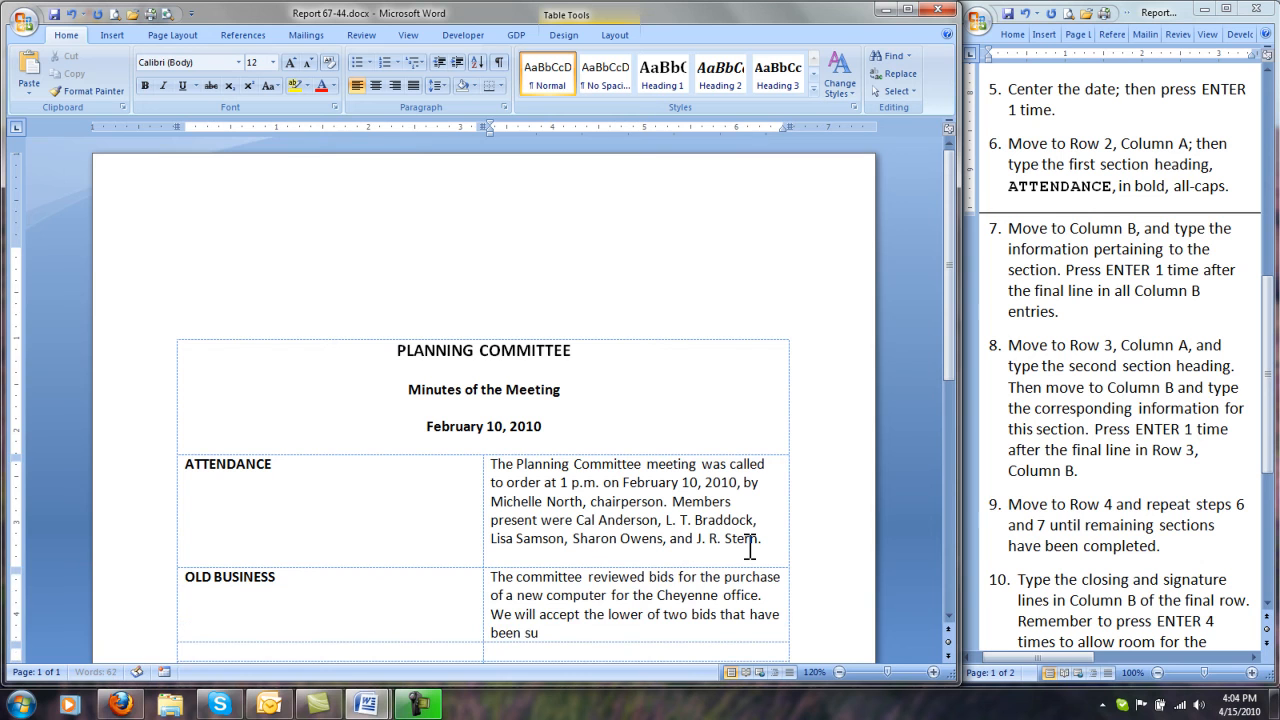
text(bmitted.)
key(Return)
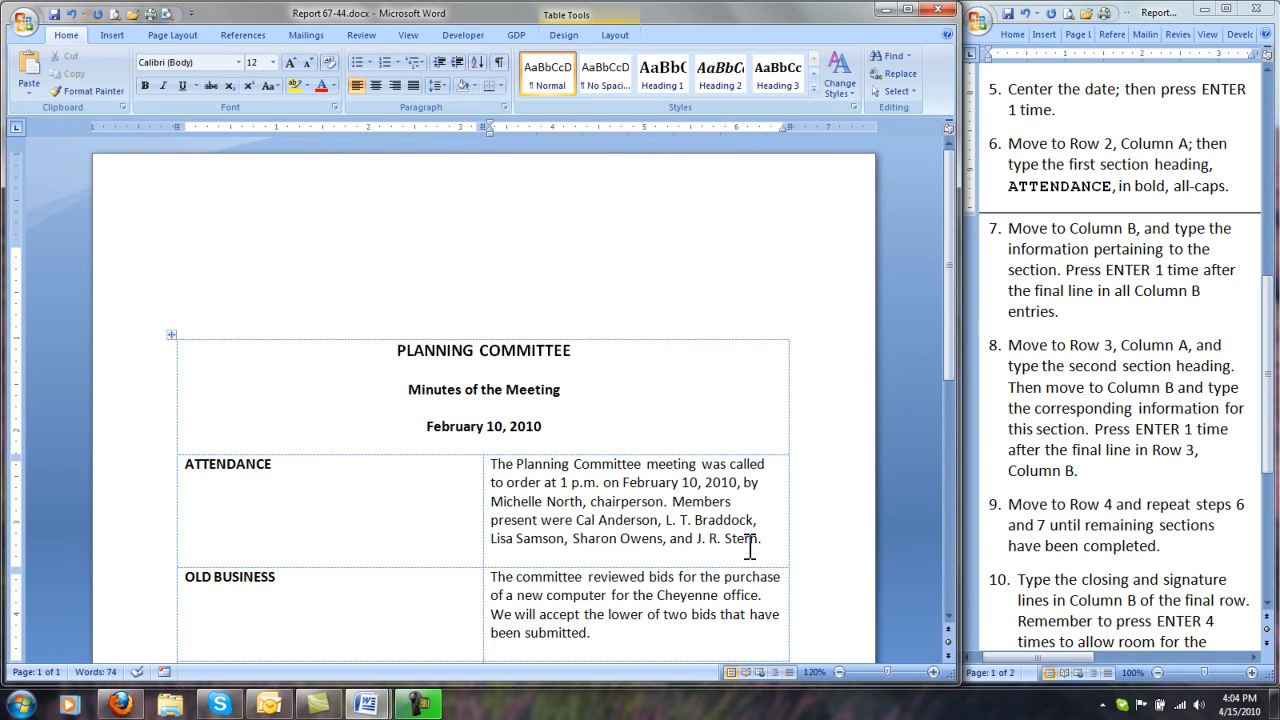
Step: Enter the bold section heading "NEW BUSINESS" in row 4, column A
key(Tab)
scroll(749, 546, up, 3)
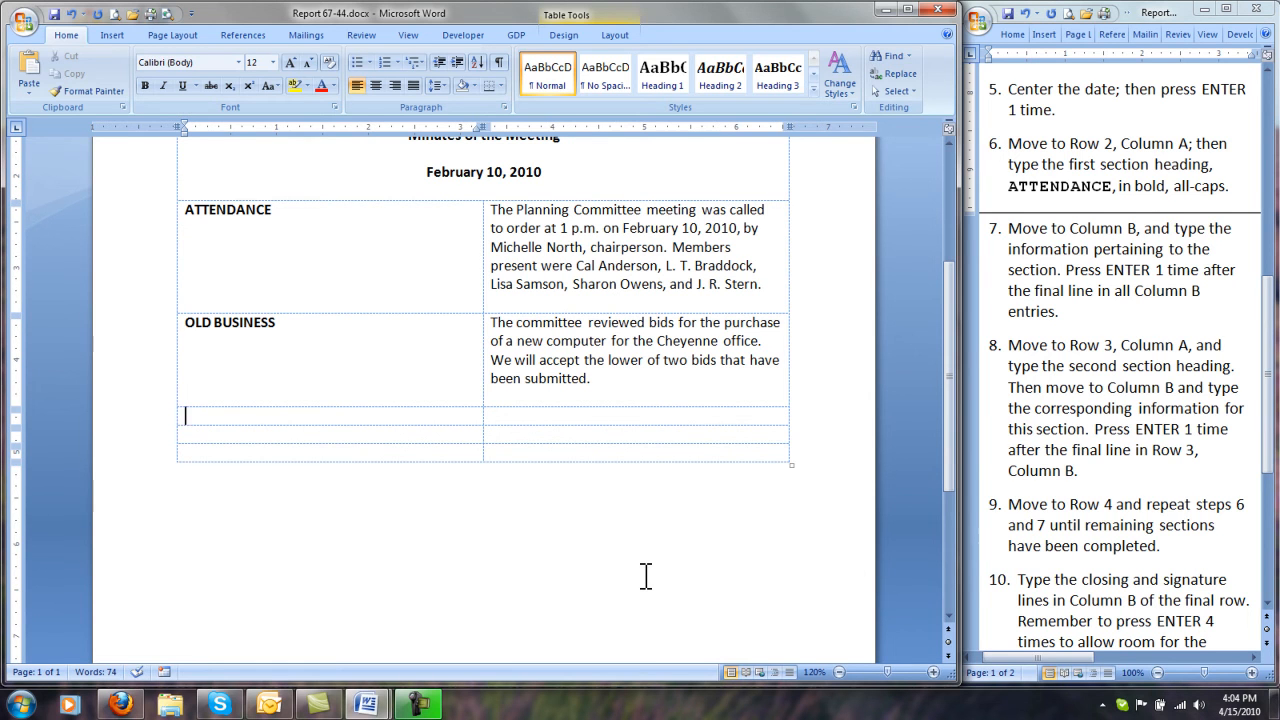
key(ctrl+b)
text(NEW BUSINESS)
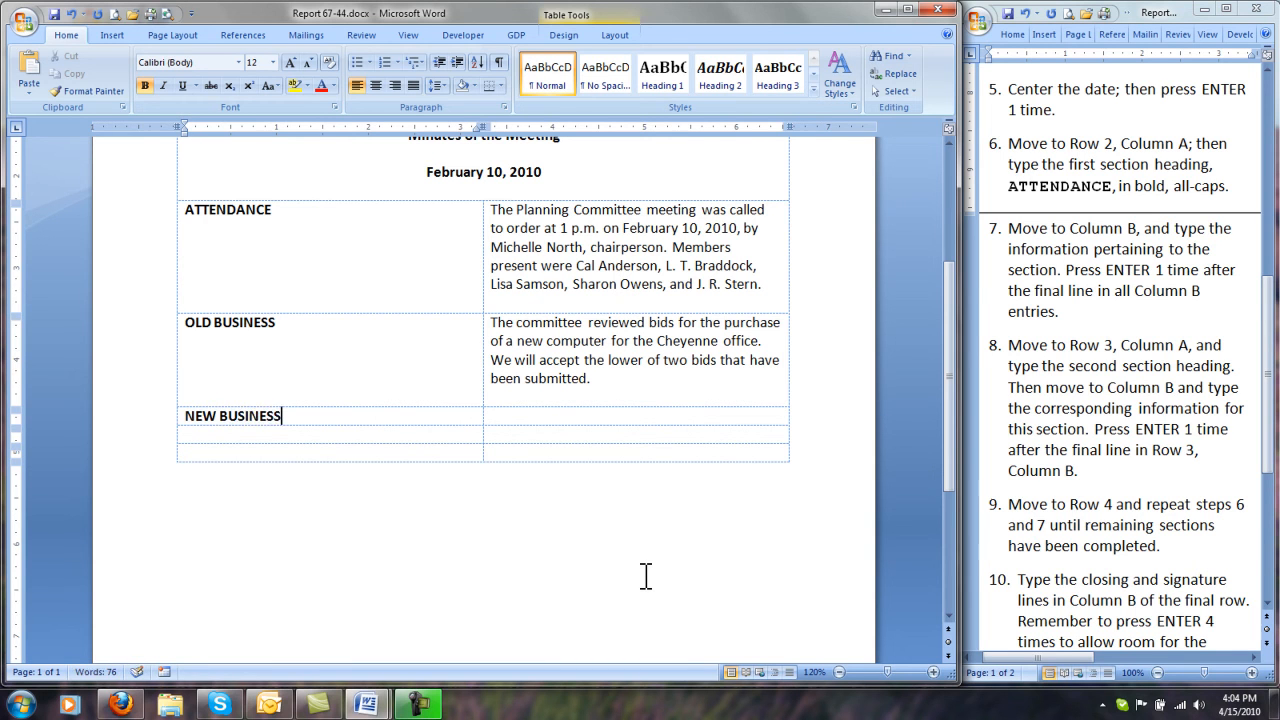
Step: In row 4, column B, enter the paragraph on the Helena complex proposal and the zoning ordinance information, ending with a blank line
key(Tab)
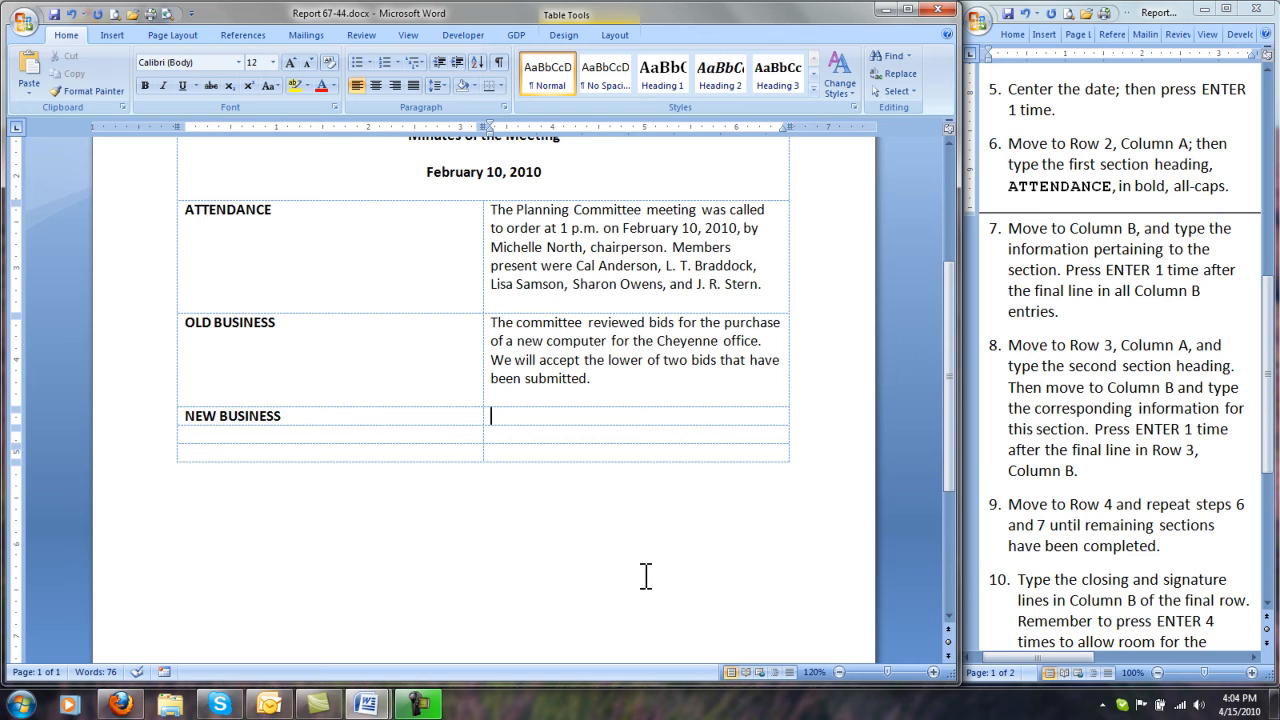
text(The committe)
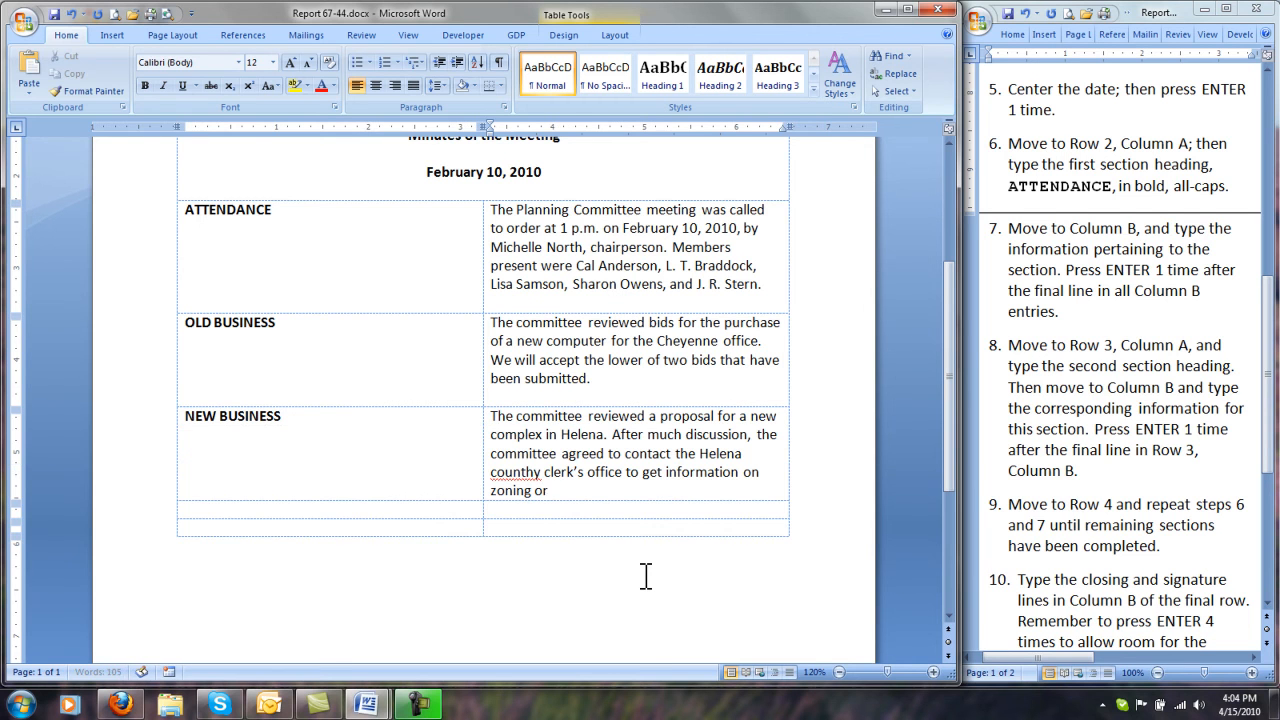
text(dinances.)
key(Return)
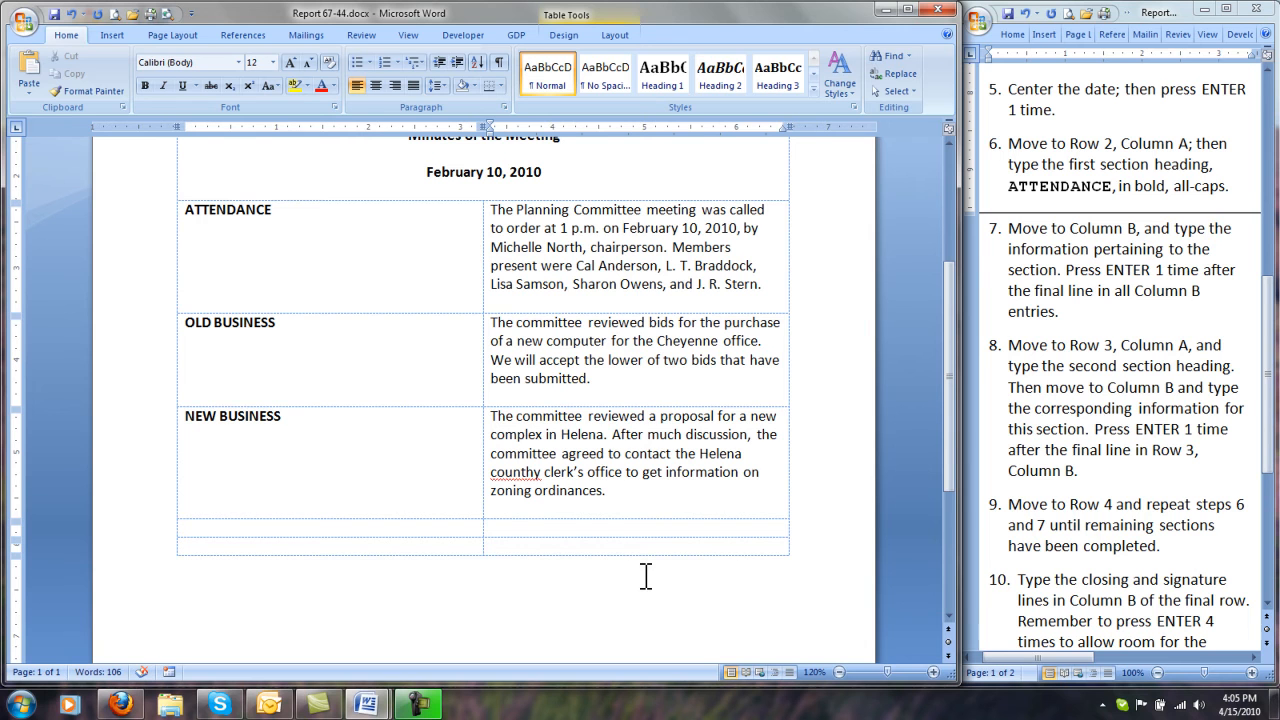
Step: Correct the misspelled "counthy" in the new business paragraph to "county" using the spelling suggestions
right_click(536, 473)
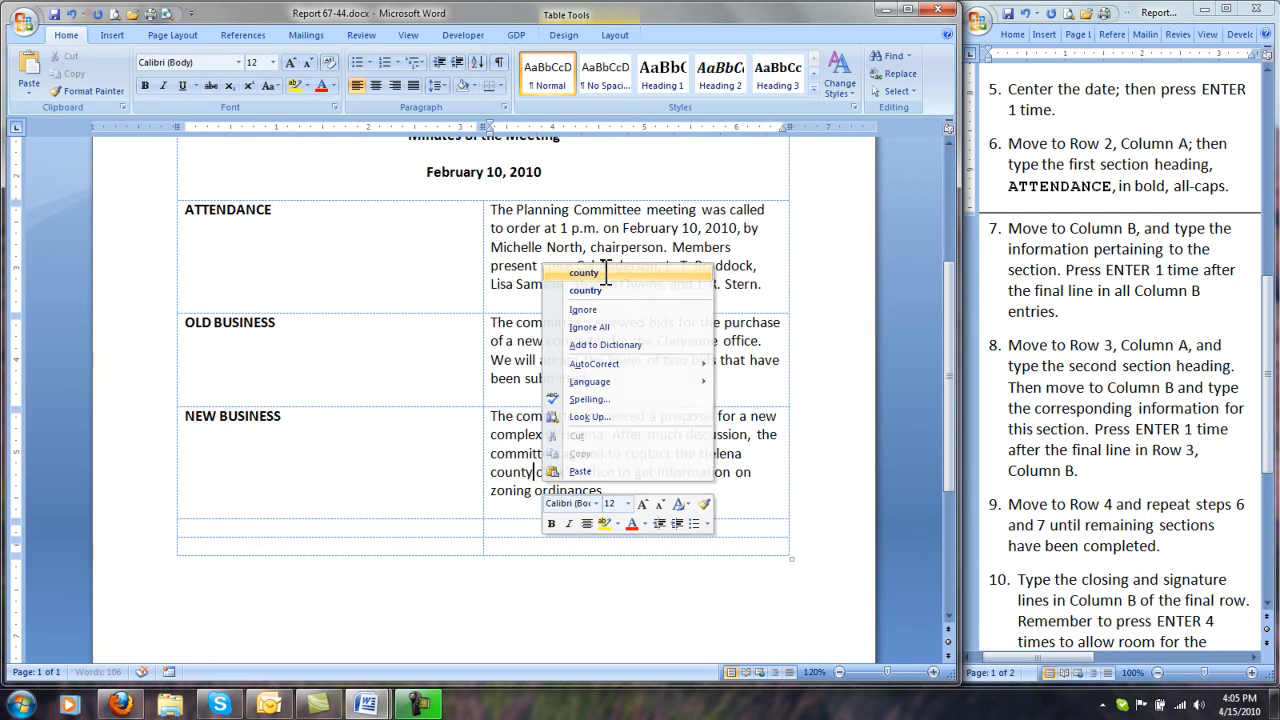
click(602, 268)
click(634, 490)
Step: Enter the bold section heading "ADJOURNMENT" in row 5, column A
key(Tab)
key(ctrl+b)
text(ADJOURNMENT)
Step: In row 5, column B, enter the 2:45 p.m. adjournment and the next meeting on March 22 in Room 16, ending with a blank line
key(Tab)
text(The meeting was adjourned at 2:45 p.m. The next meeting is scheduled for March 22 in Room 16.)
key(Return)
Step: In row 6, column B, enter "Respectfully submitted," and, below three blank lines for the signature, the secretary's name followed by "Secretary"
key(Tab)
key(Tab)
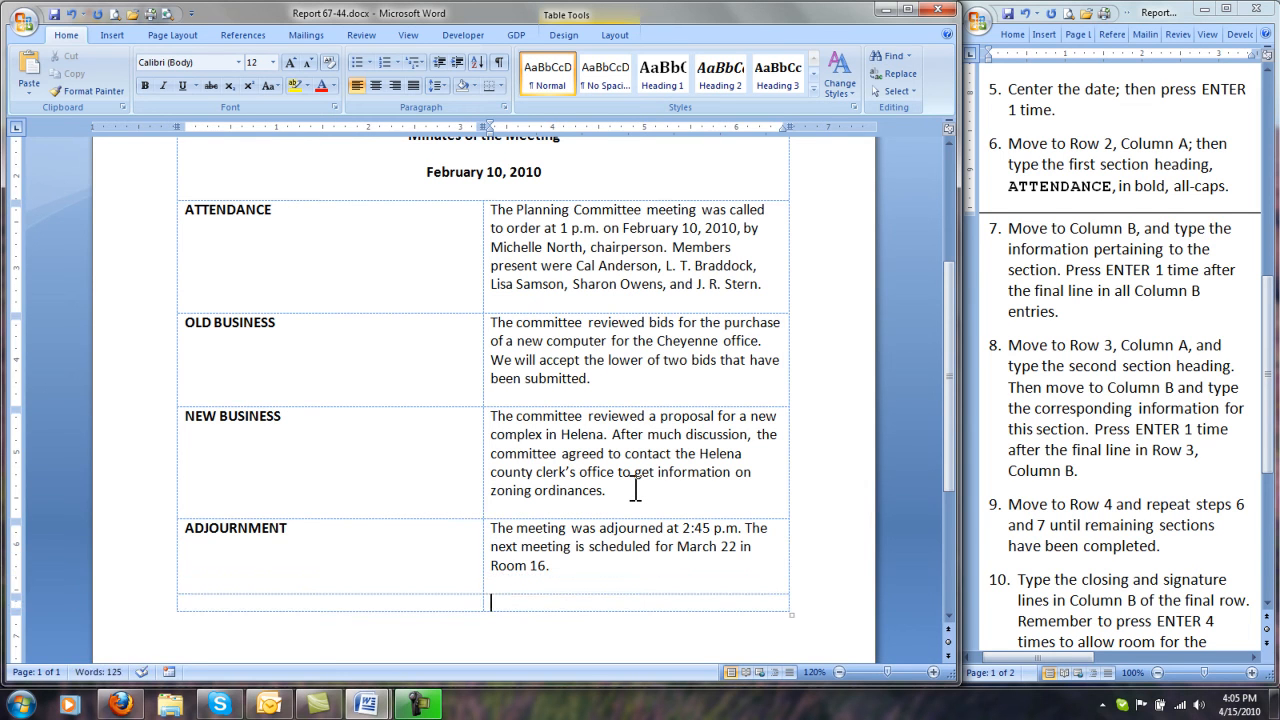
text(Respectfully submitted,)
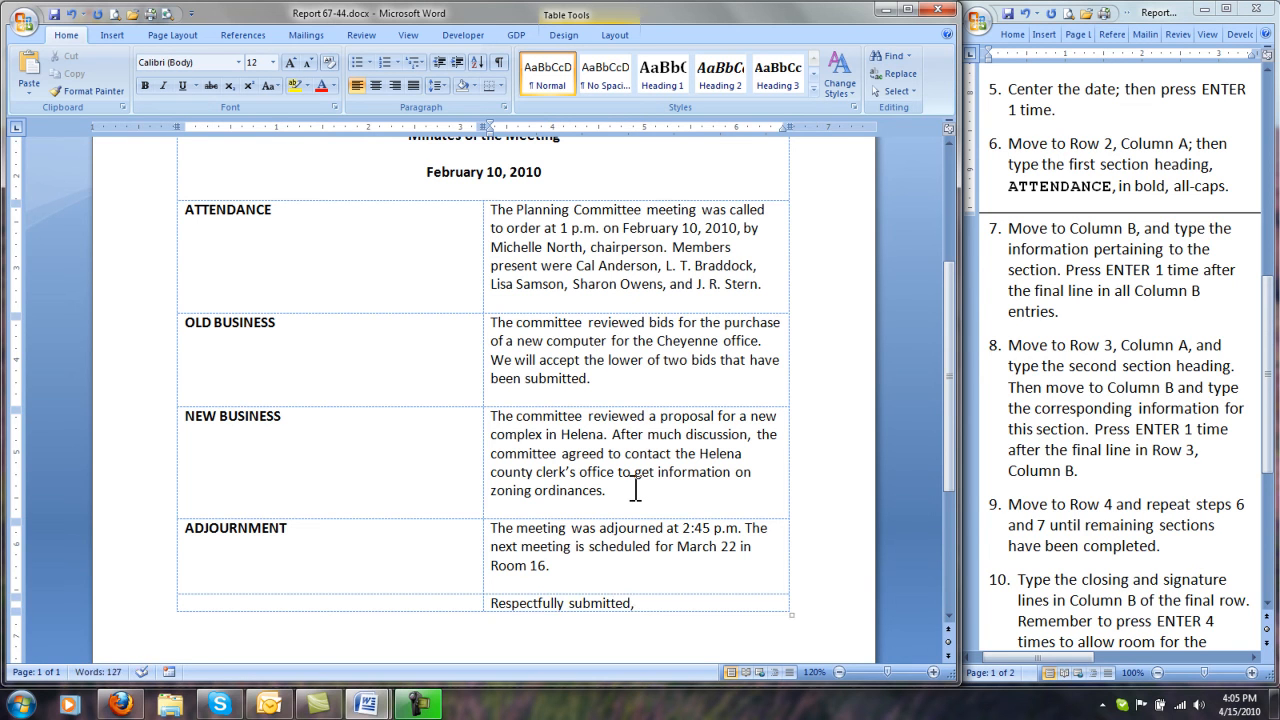
key(Return)
key(Return)
key(Return)
key(Return)
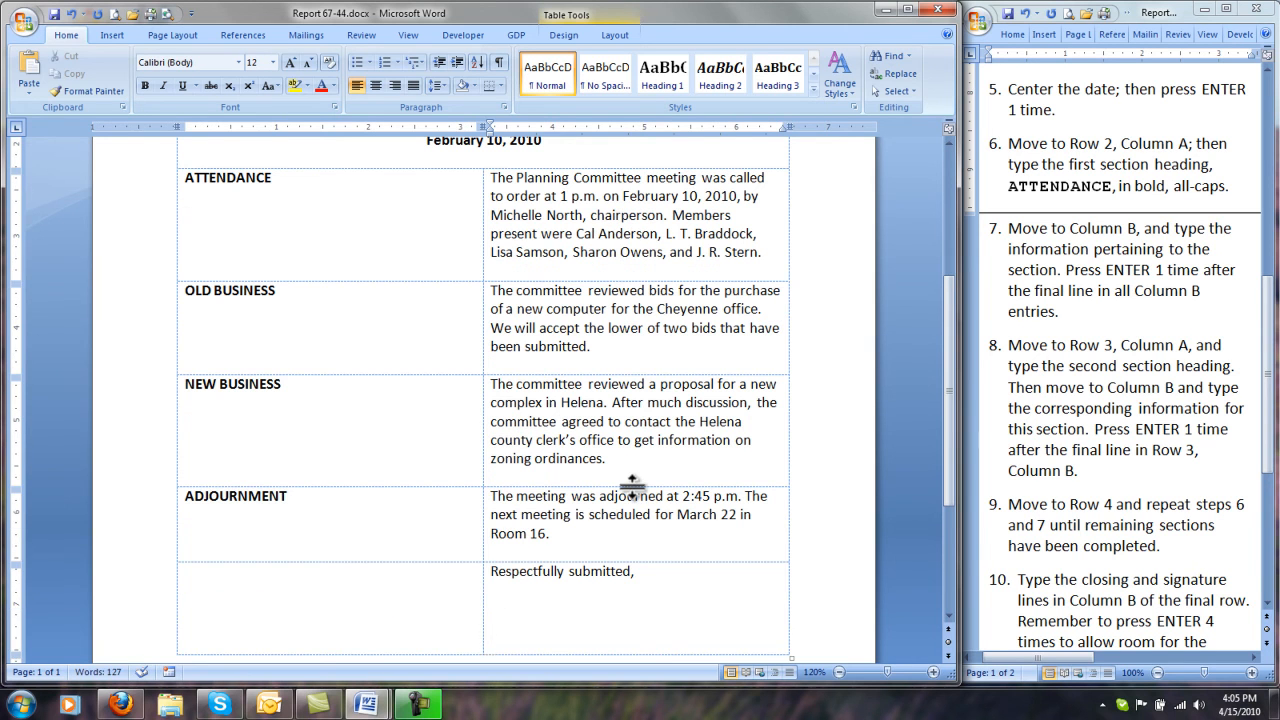
text(L. T. Braddo)
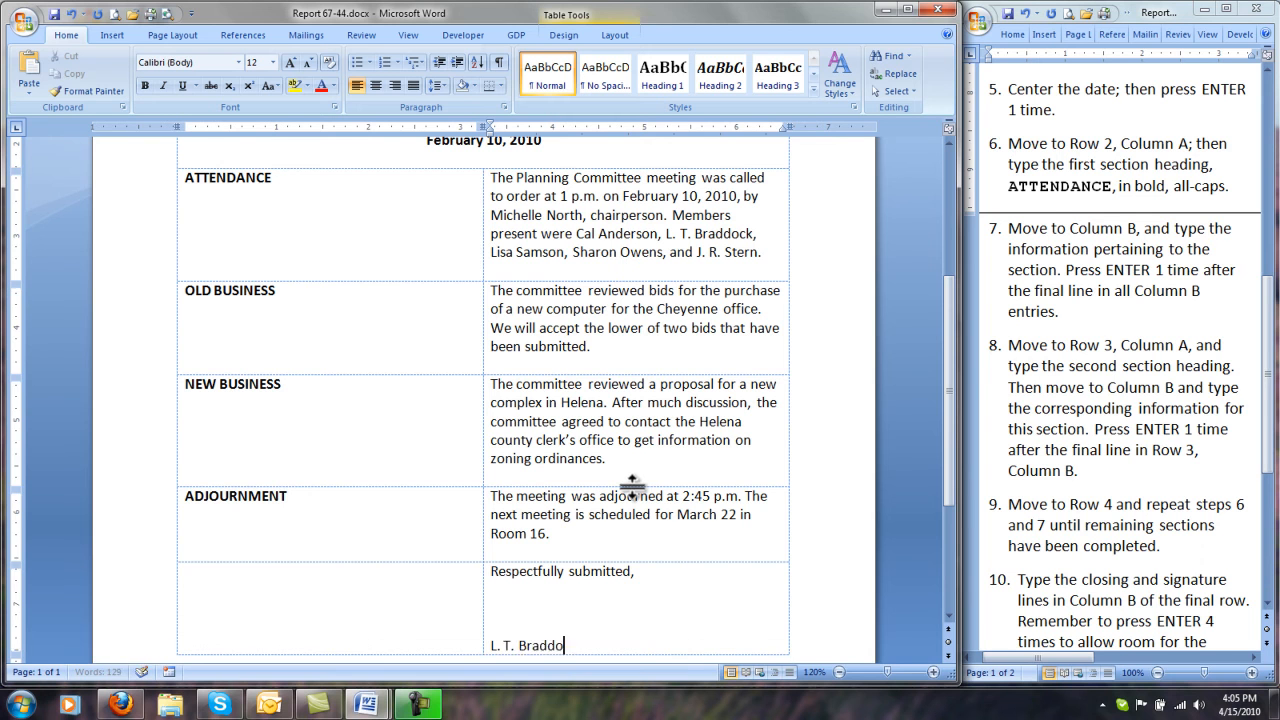
text(ck, Secretary)
Step: Narrow column A to just fit its section headings and widen column B so the table reaches the page's right margin
drag(1268, 320, 1279, 534)
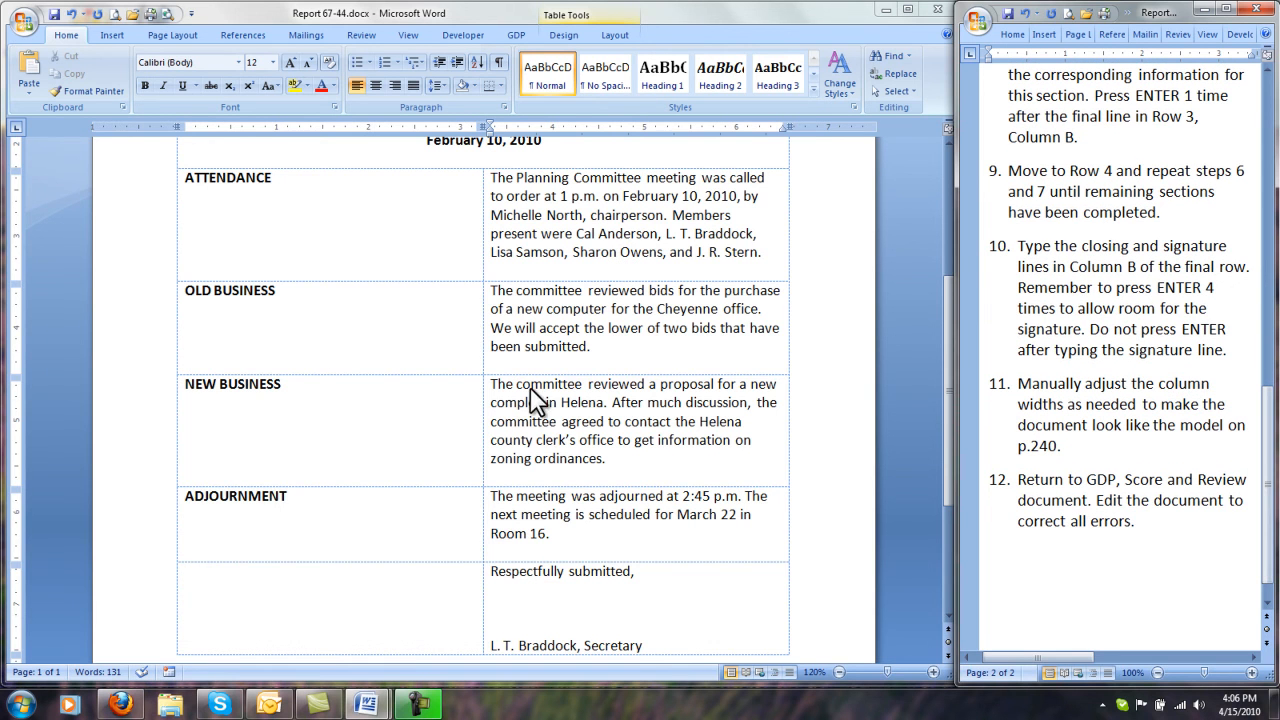
click(549, 421)
scroll(549, 421, up, 3)
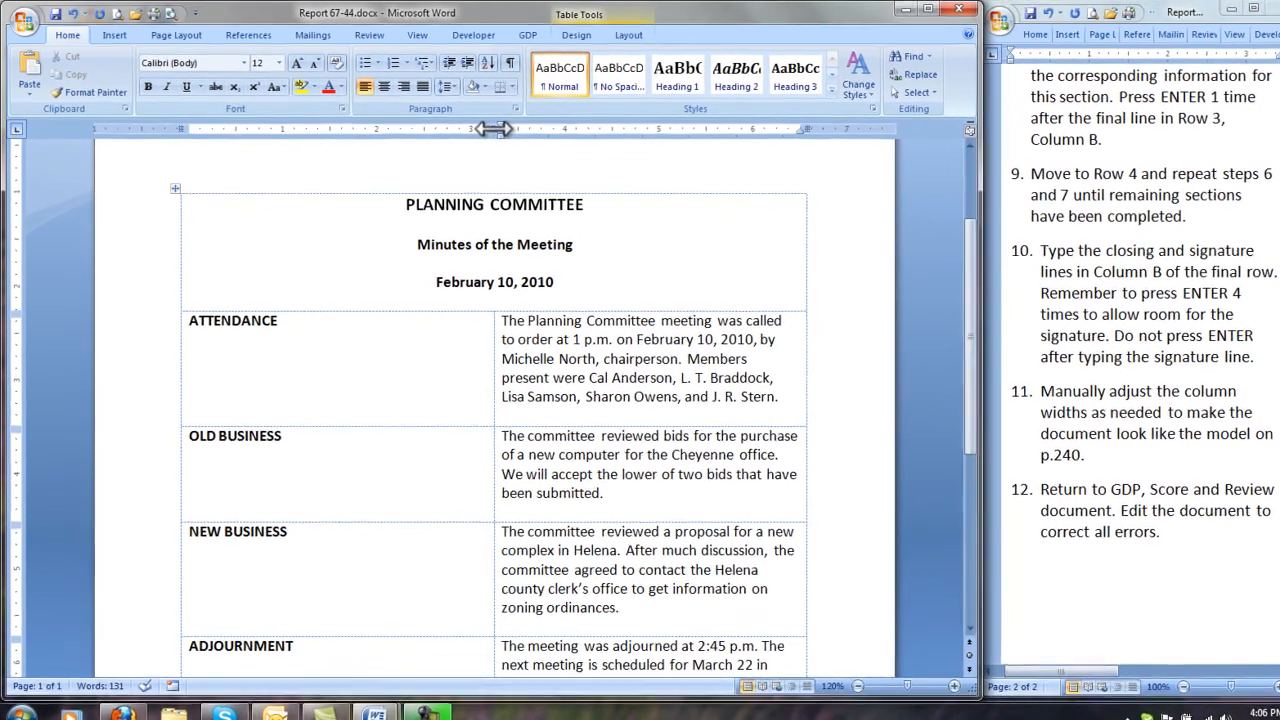
drag(492, 128, 314, 137)
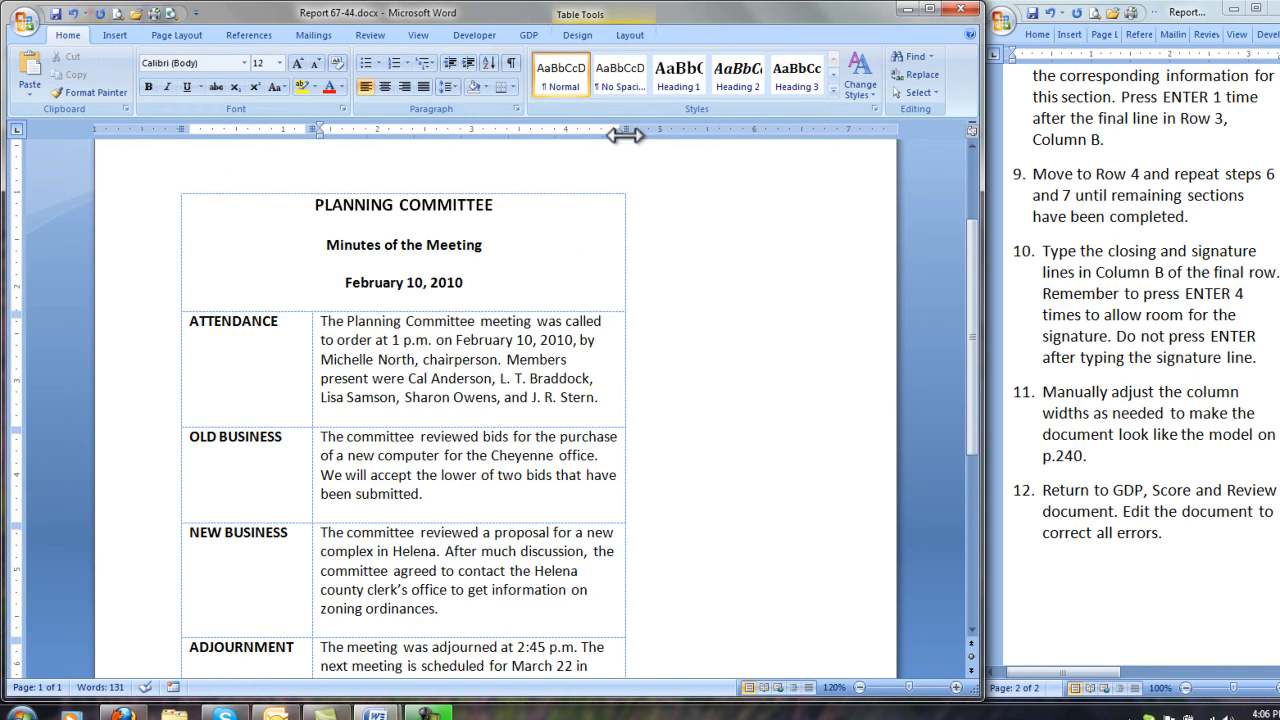
drag(625, 137, 808, 136)
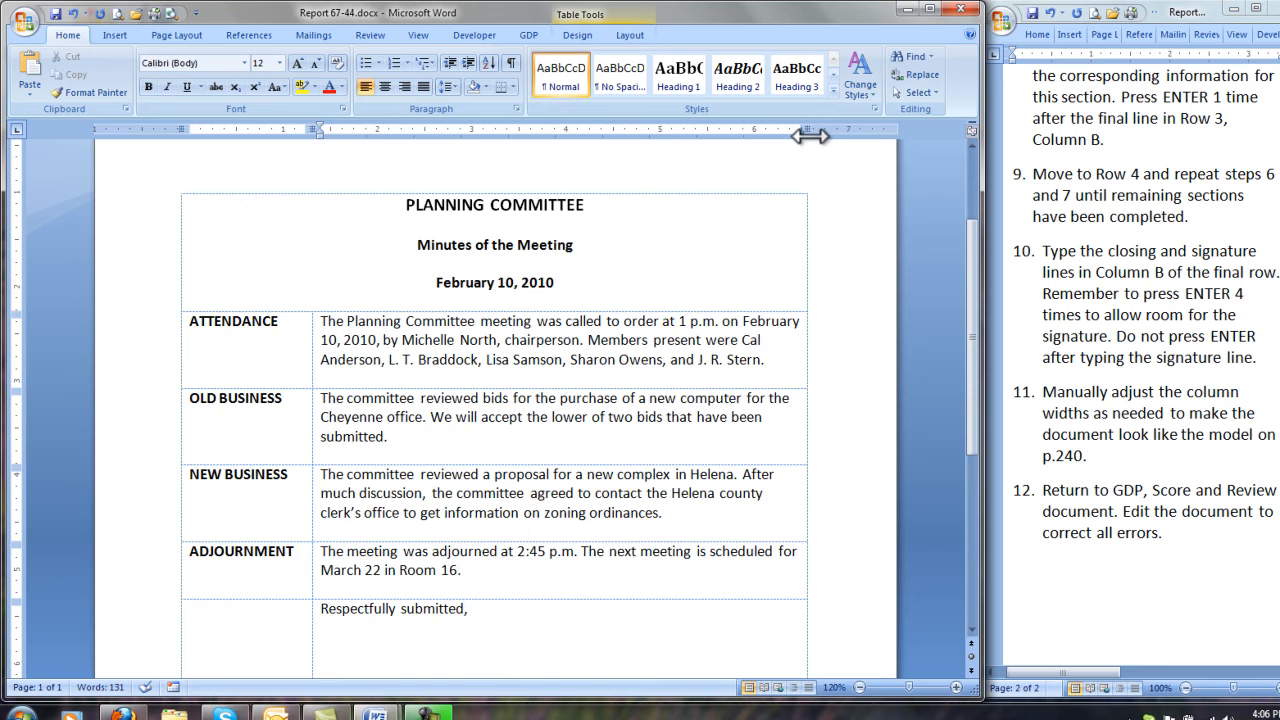
Step: Show the formatting marks, examine the blank lines above and throughout the table, and hide the marks again
click(512, 65)
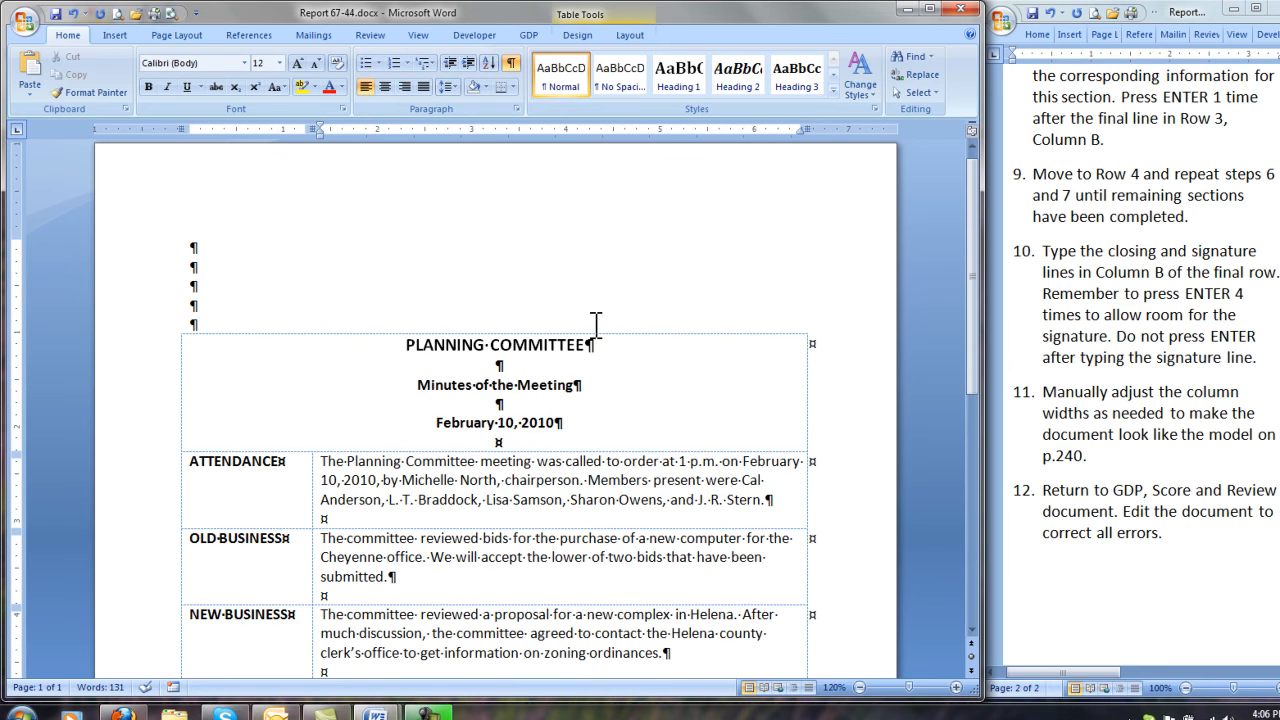
scroll(595, 325, down, 4)
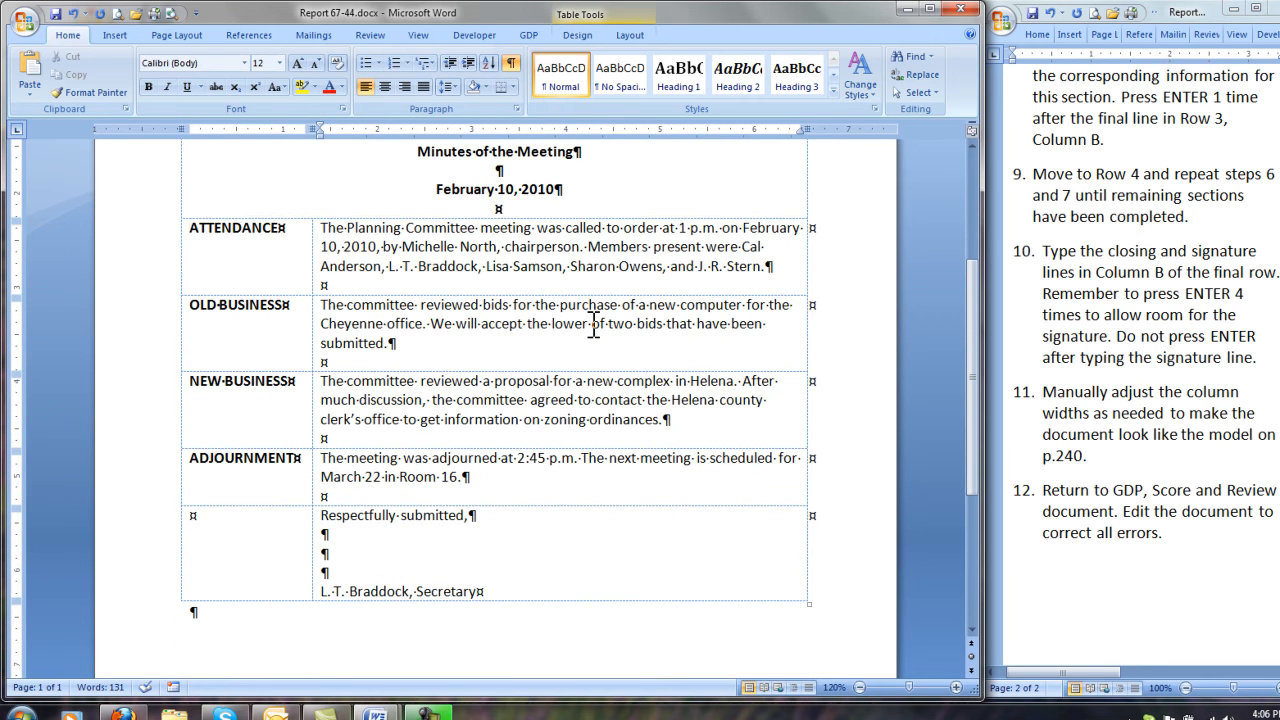
scroll(594, 325, up, 4)
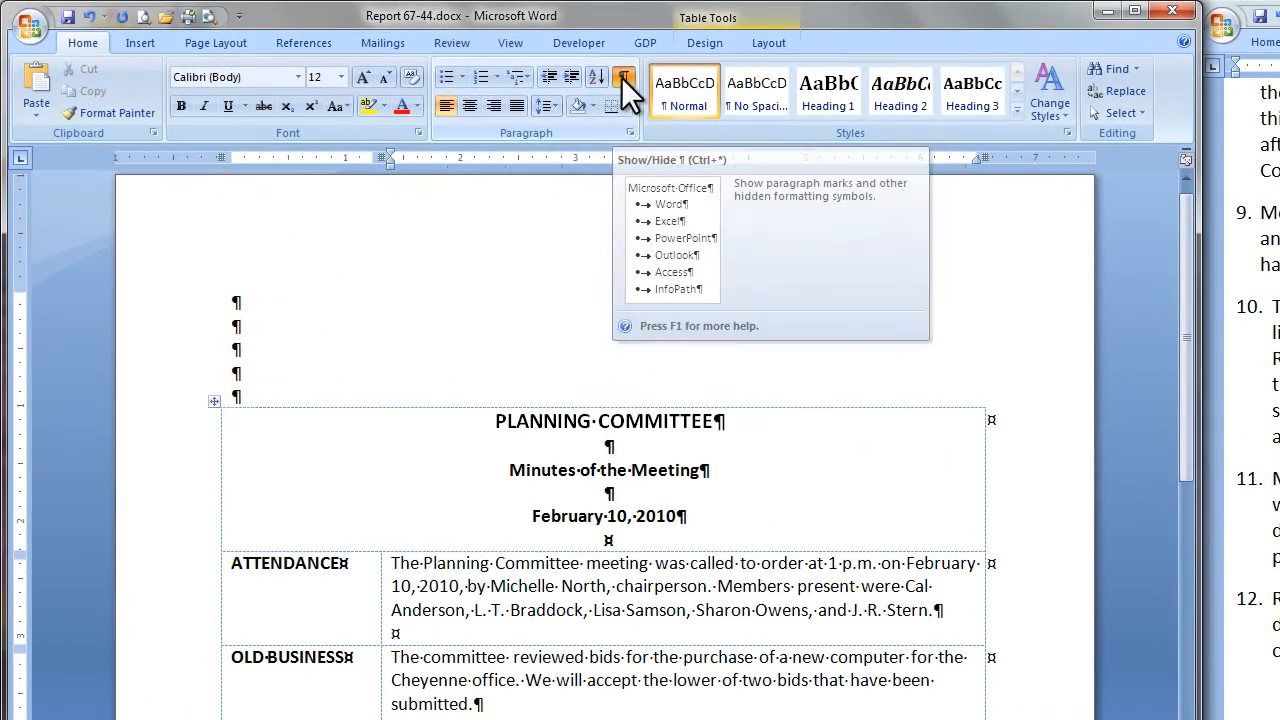
click(621, 77)
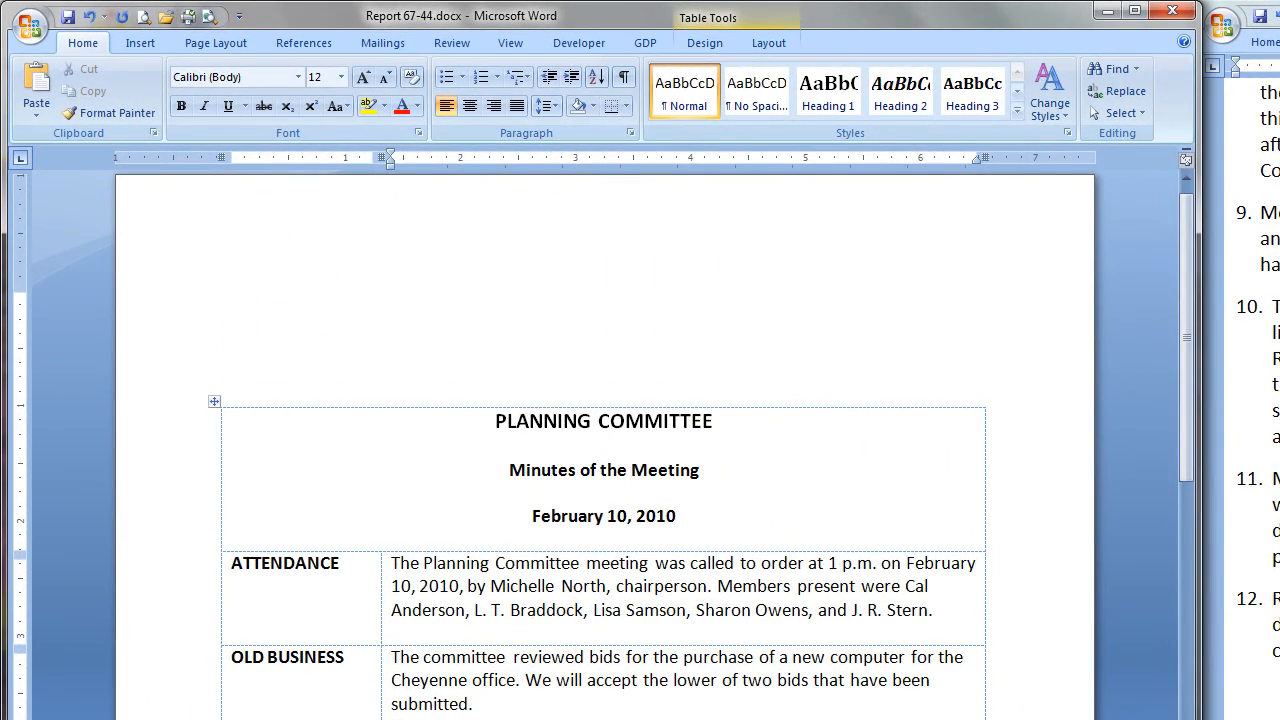
Step: Return to GDP, saving the changes to Report 67-44.docx, and have the text scored for review
click(645, 42)
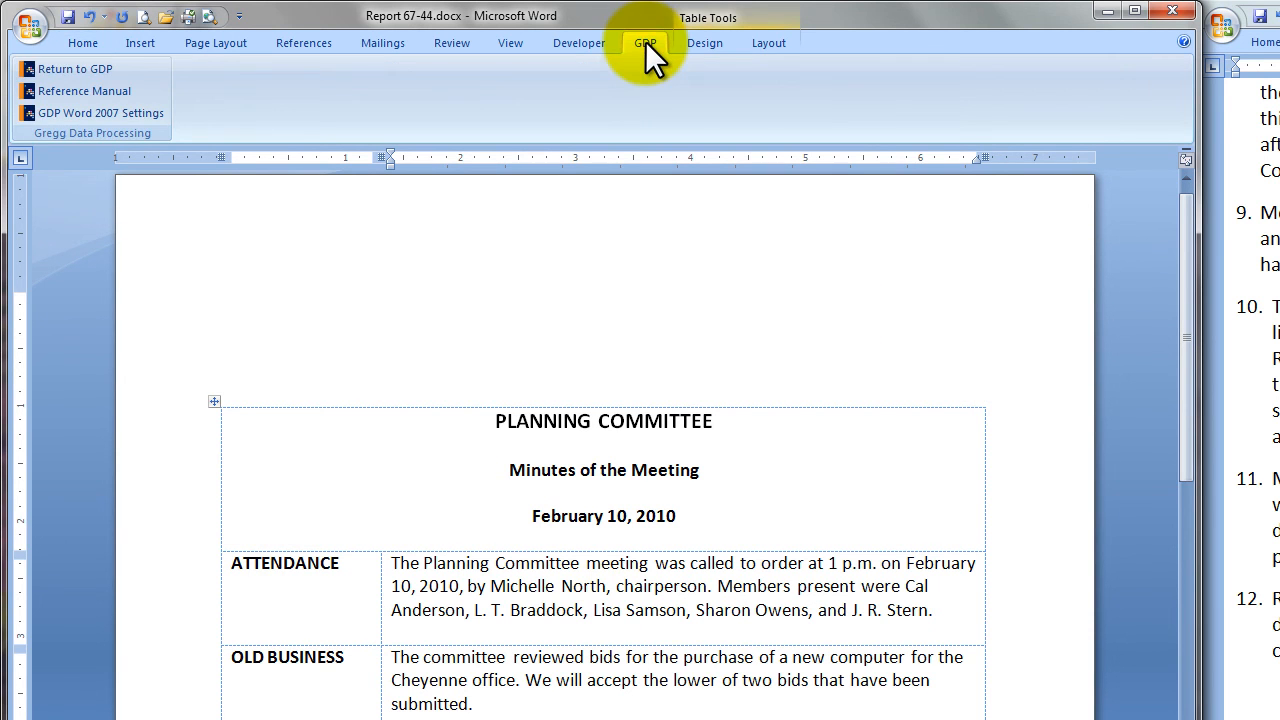
click(64, 72)
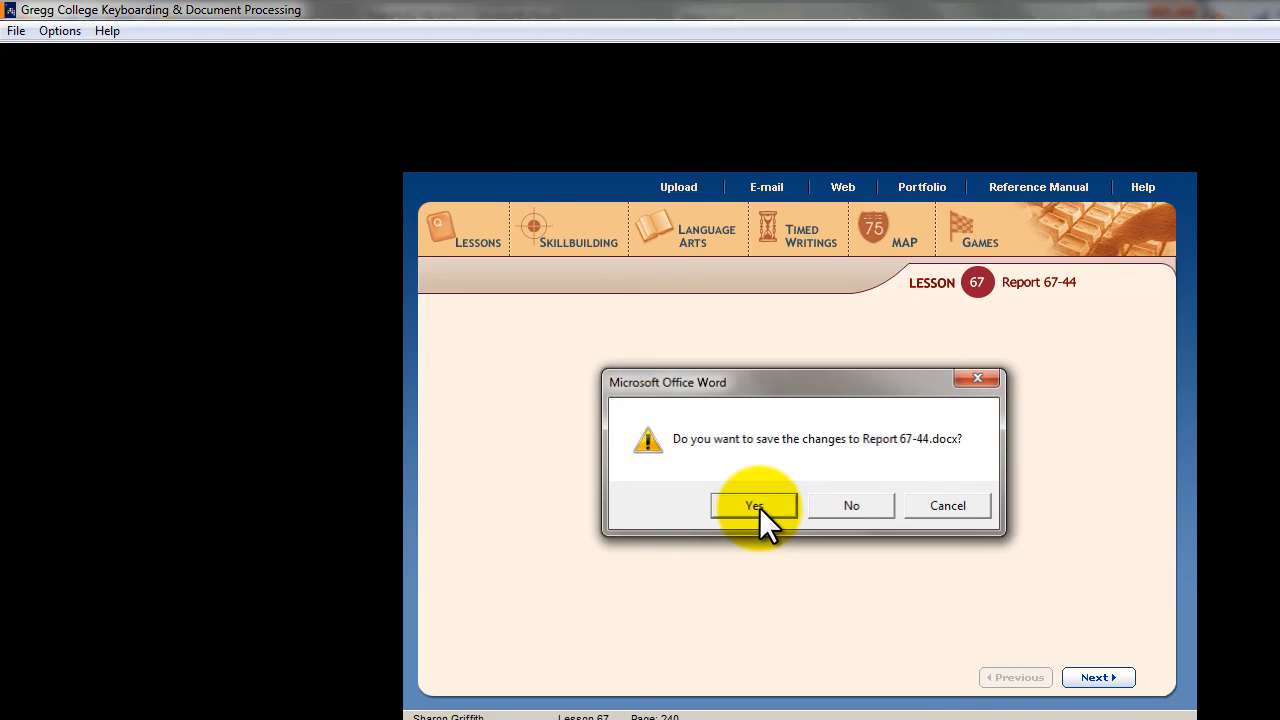
click(756, 506)
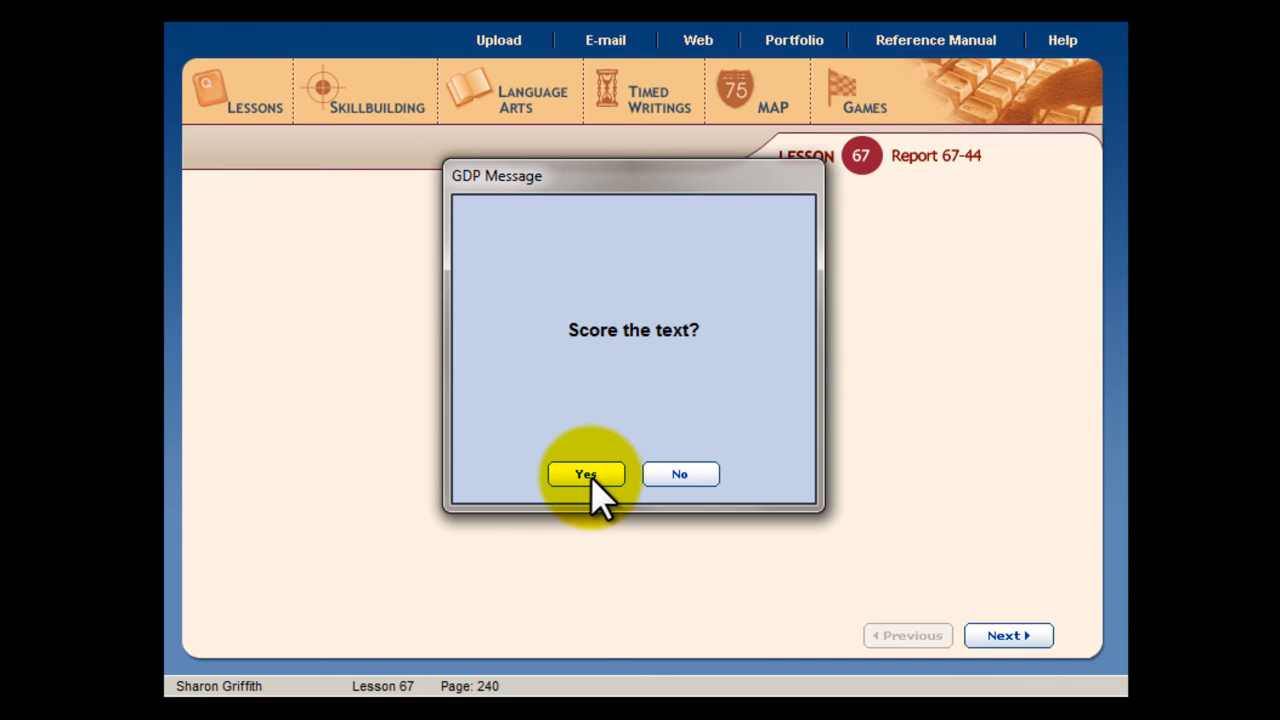
click(588, 476)
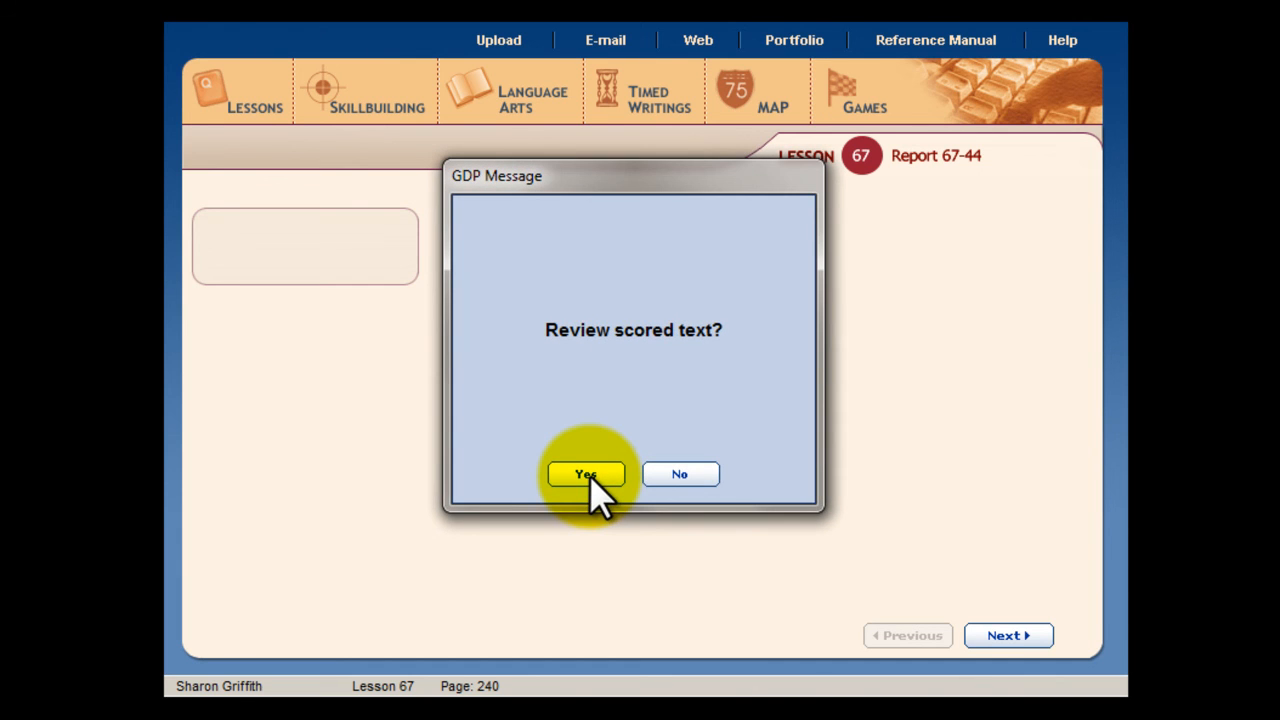
click(589, 477)
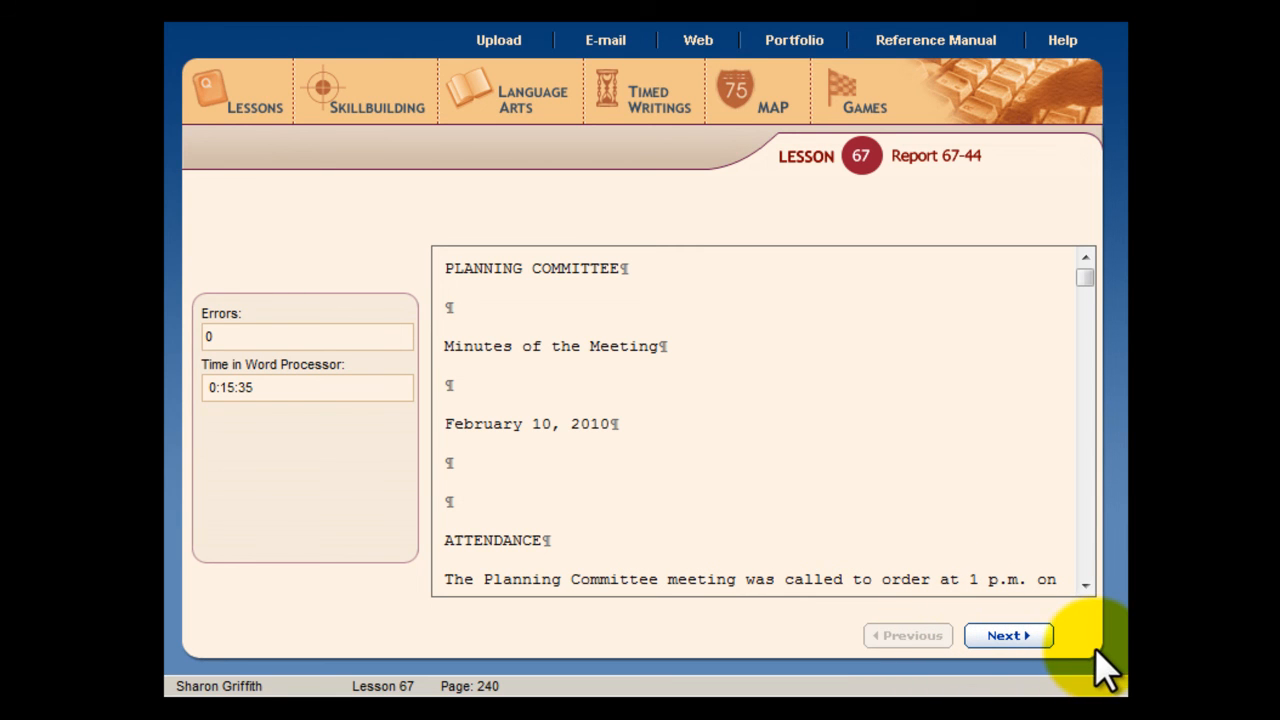
Step: Reopen Report 67-44 from the Lesson 67 exercise list and continue to its Word document options
click(240, 100)
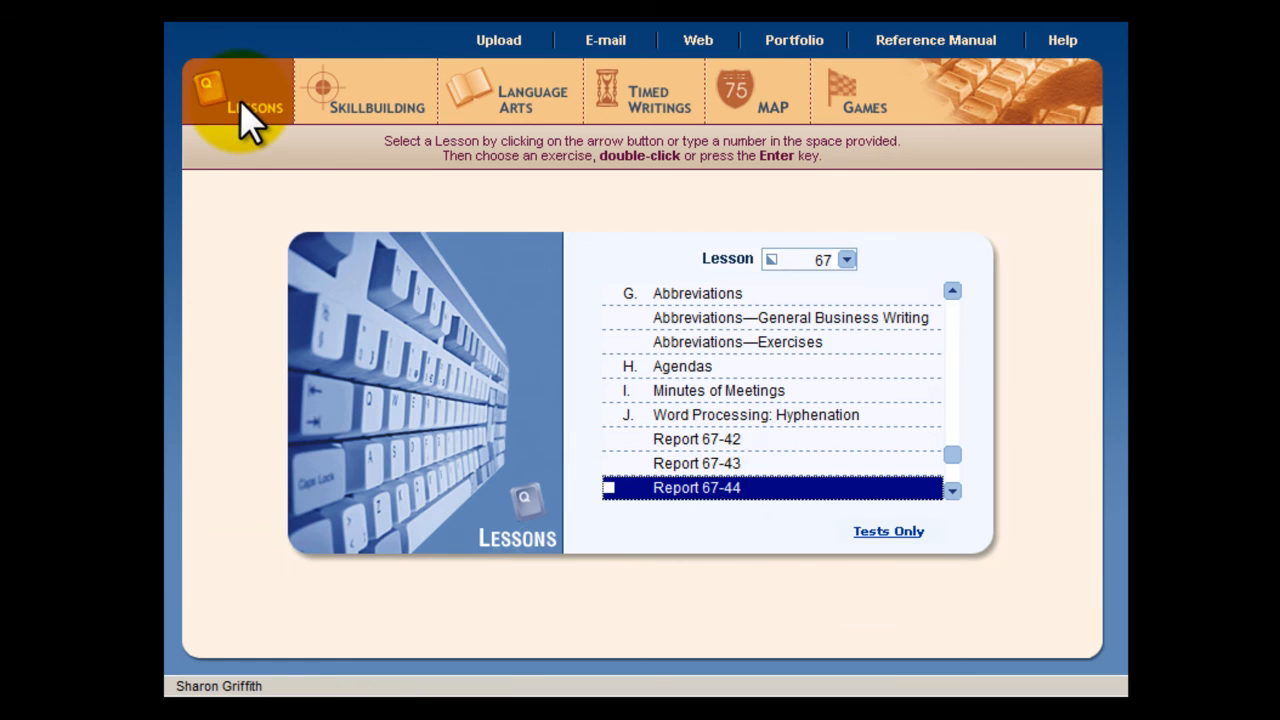
double_click(714, 490)
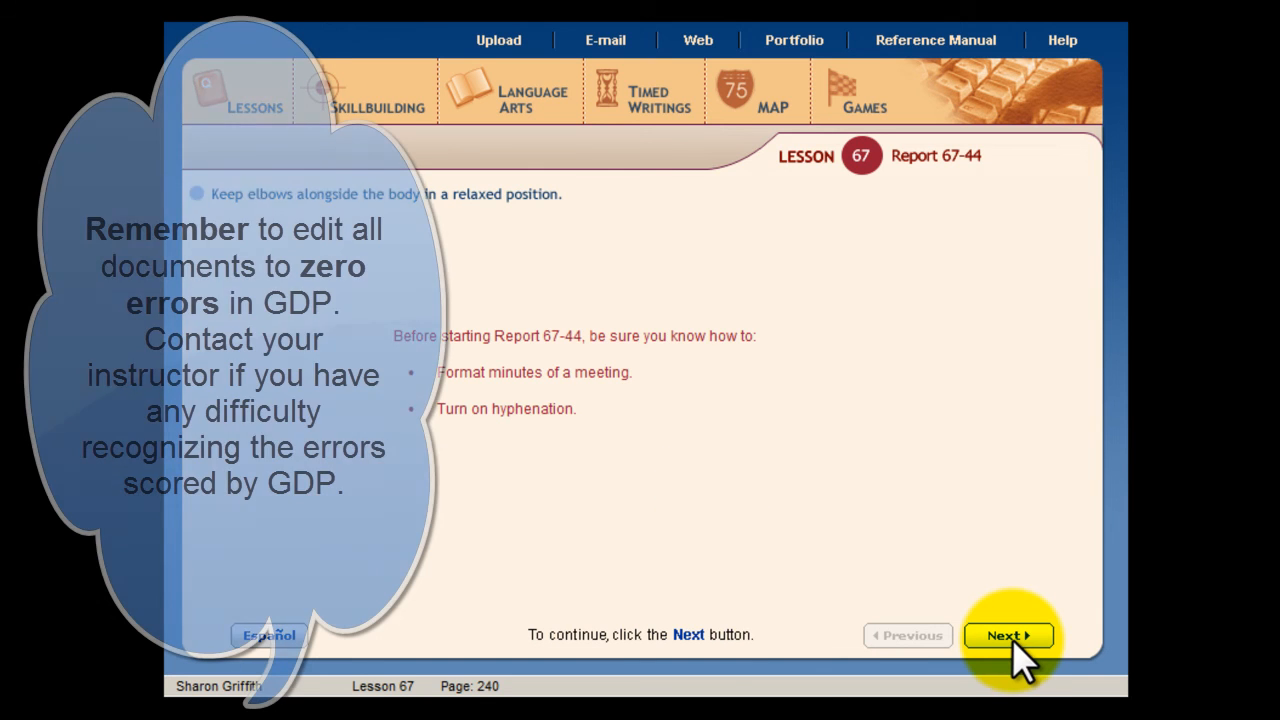
click(1008, 635)
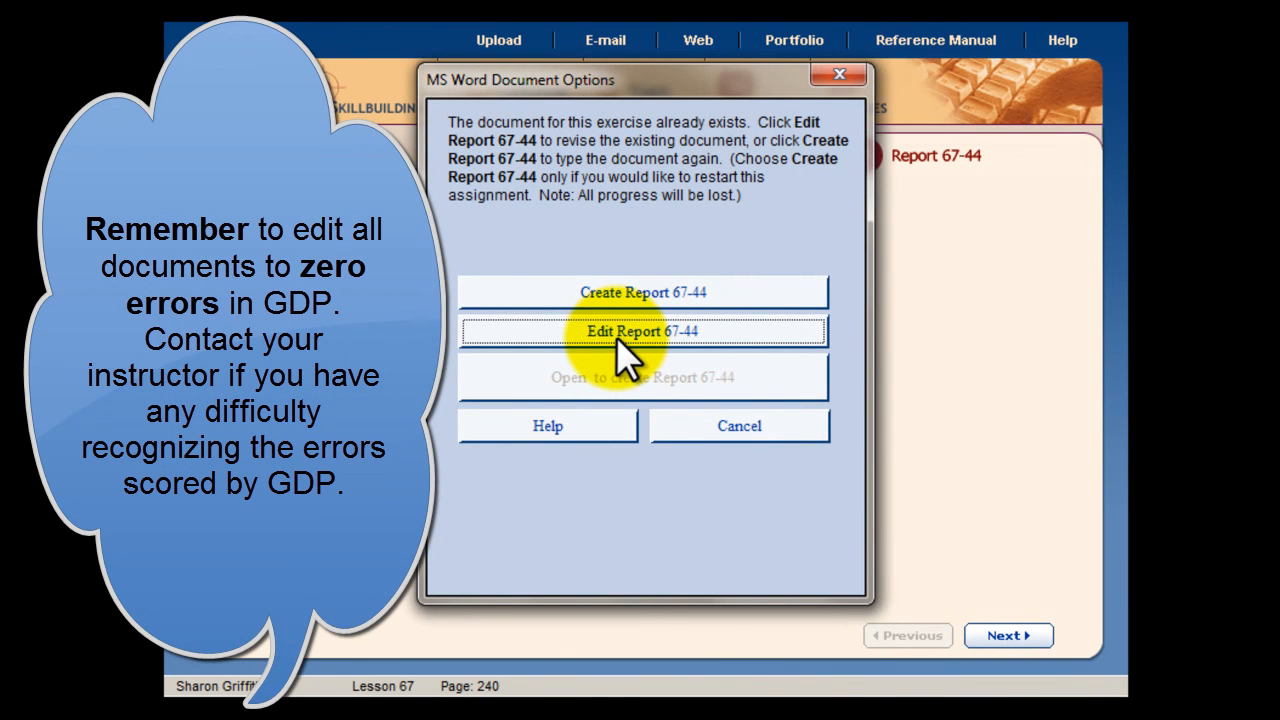